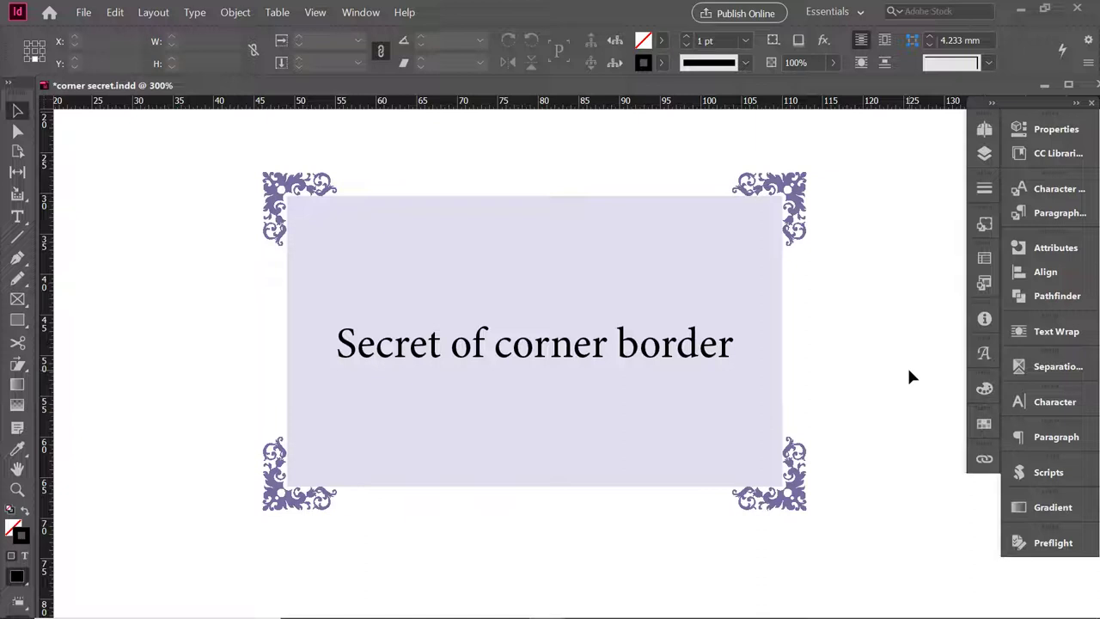
- Scale the upper bordered text frame up proportionally from its centre to about 70.9 × 41.5 mm
left_click(702, 310)
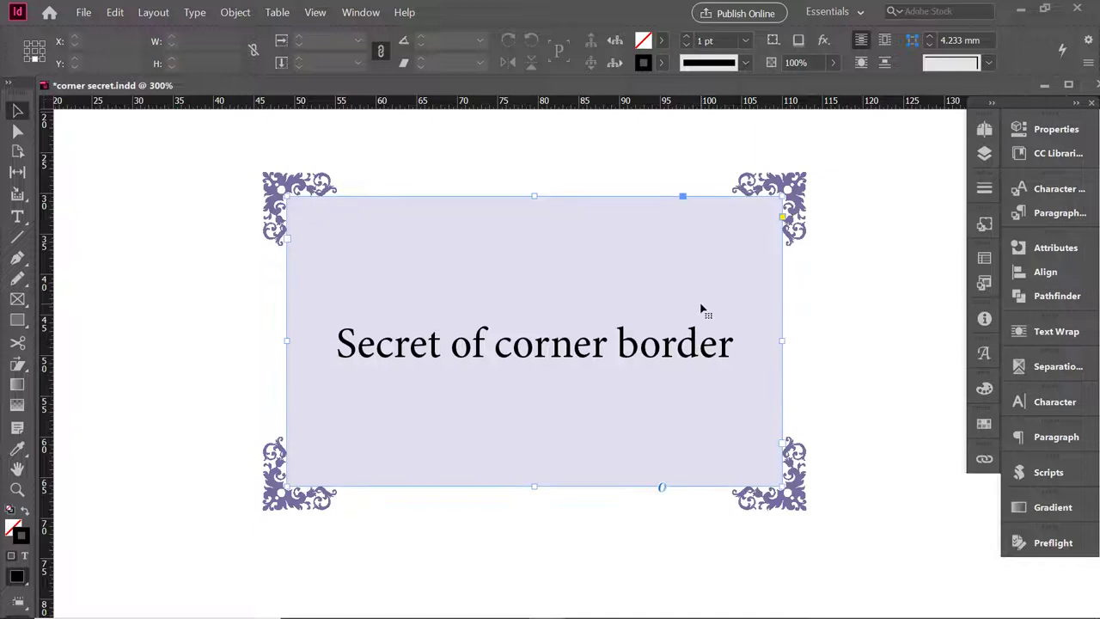
key("ctrl+minus")
scroll(702, 310, "down", 2)
scroll(702, 310, "right", 3)
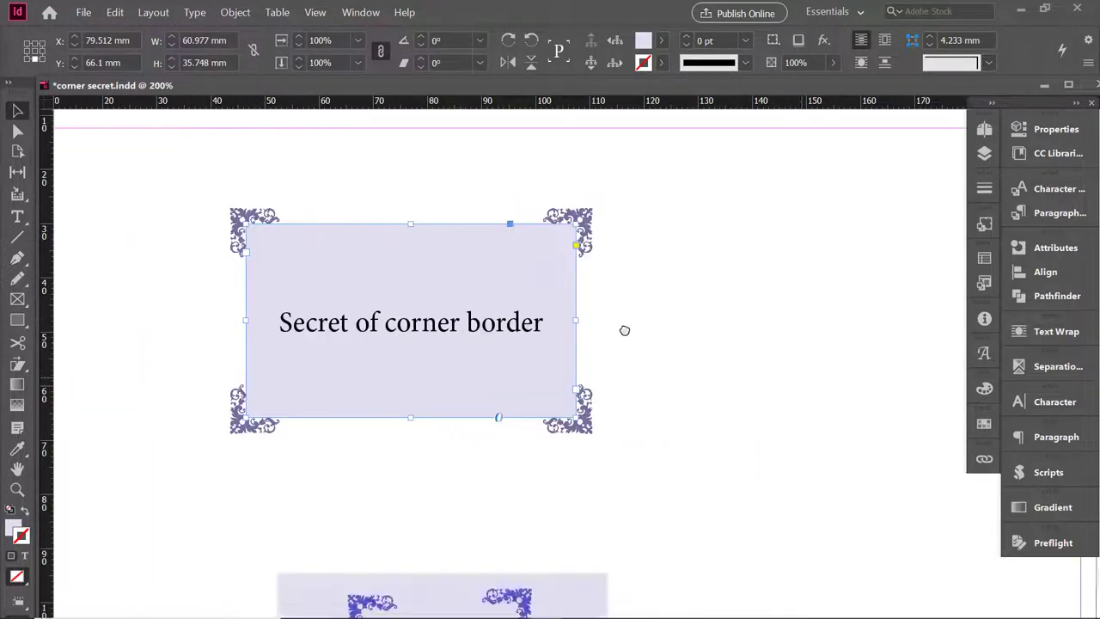
left_click_drag(569, 417, 584, 434)
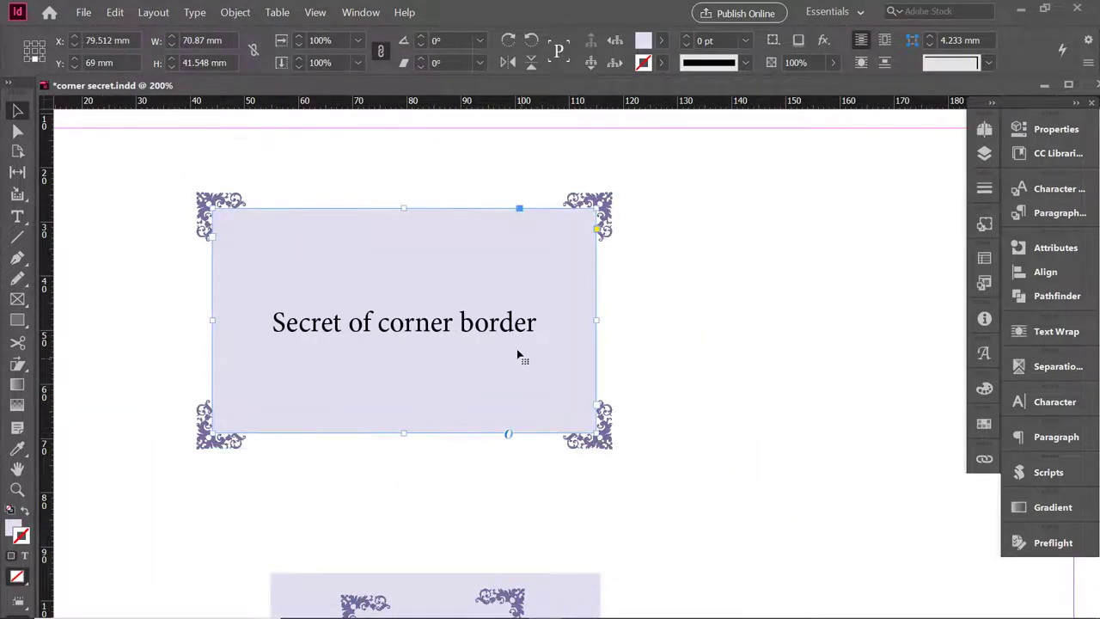
- Shrink the upper bordered text frame about its centre to roughly 53 × 27 mm and deselect it
scroll(524, 359, "up", 1)
scroll(524, 359, "left", 1)
left_click_drag(608, 344, 562, 343)
left_click_drag(417, 231, 418, 270)
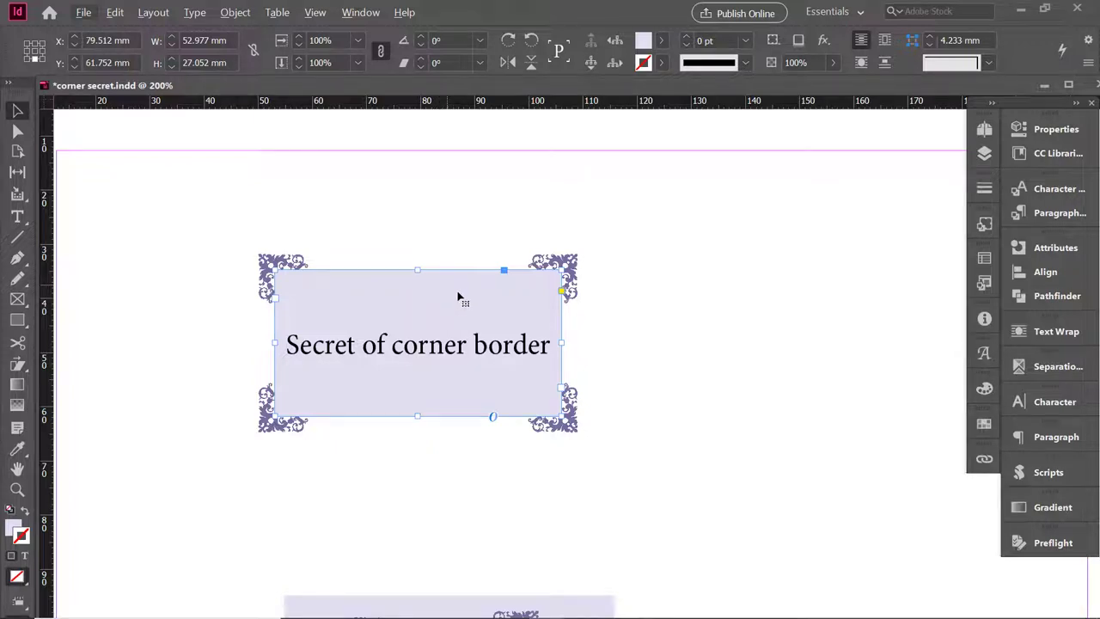
left_click(688, 339)
- Examine the lower text frame and its loose top-left ornament, comparing them with the upper bordered frame
scroll(778, 341, "left", 2)
scroll(778, 341, "down", 6)
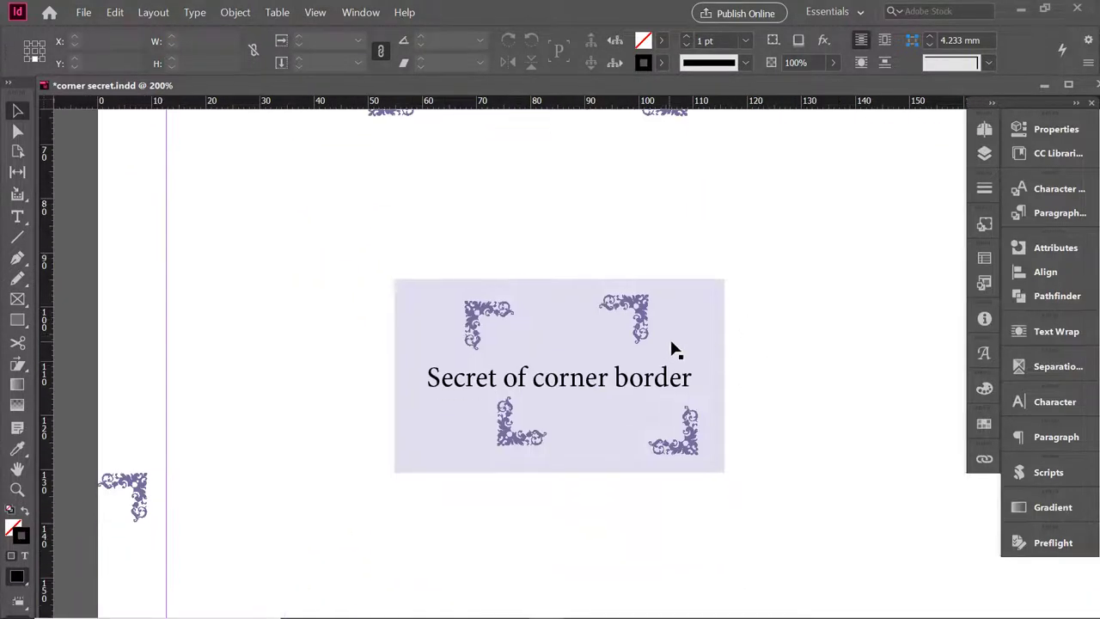
left_click(687, 341)
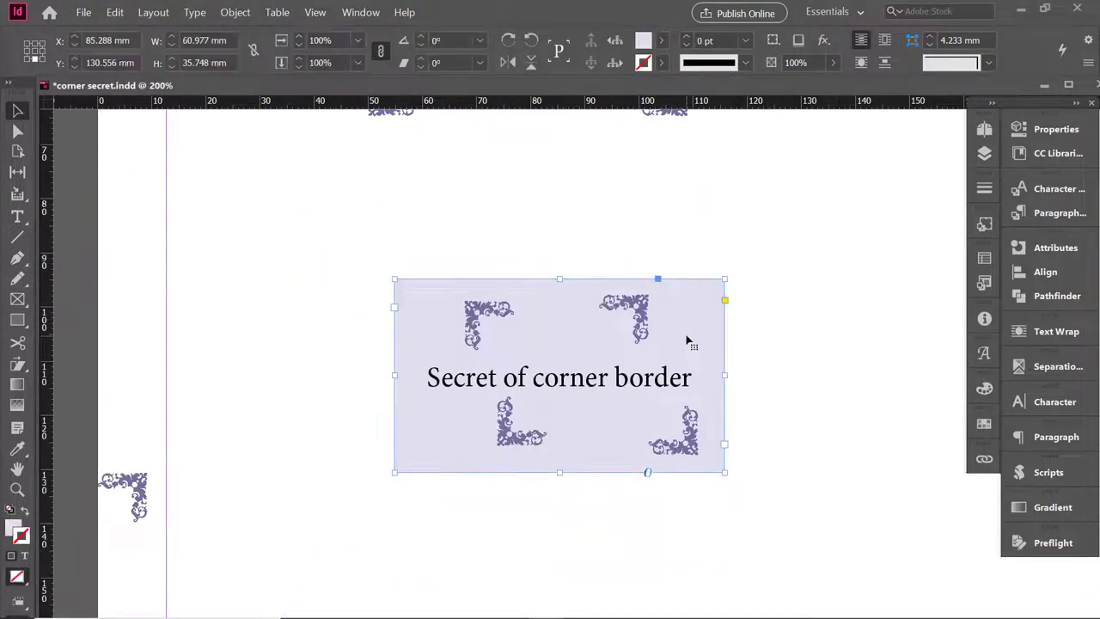
double_click(473, 326)
scroll(715, 262, "up", 6)
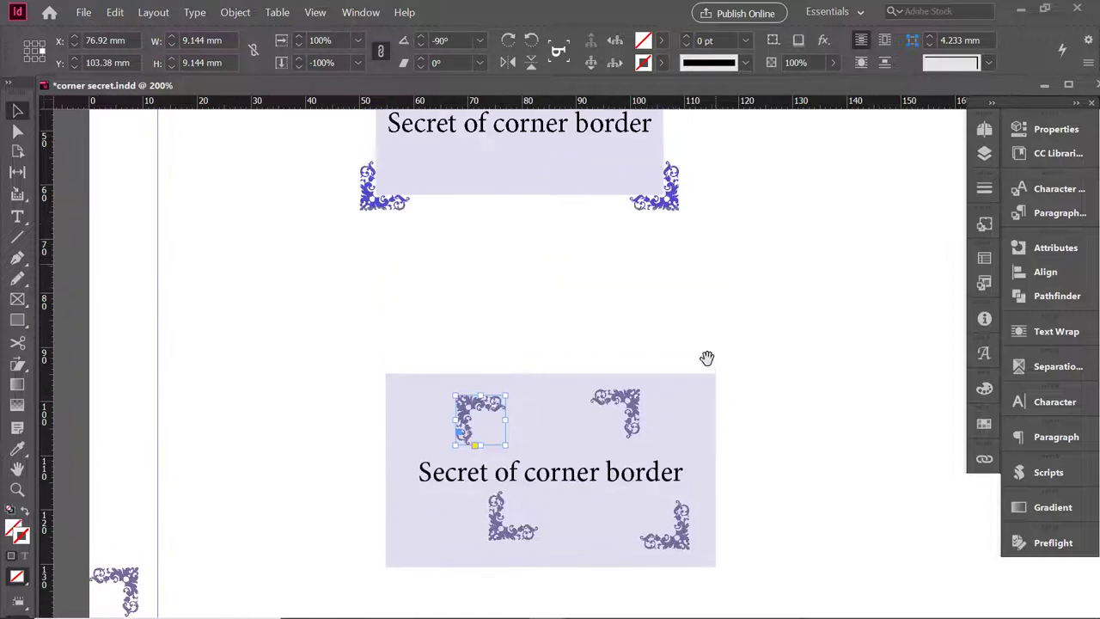
scroll(720, 343, "up", 1)
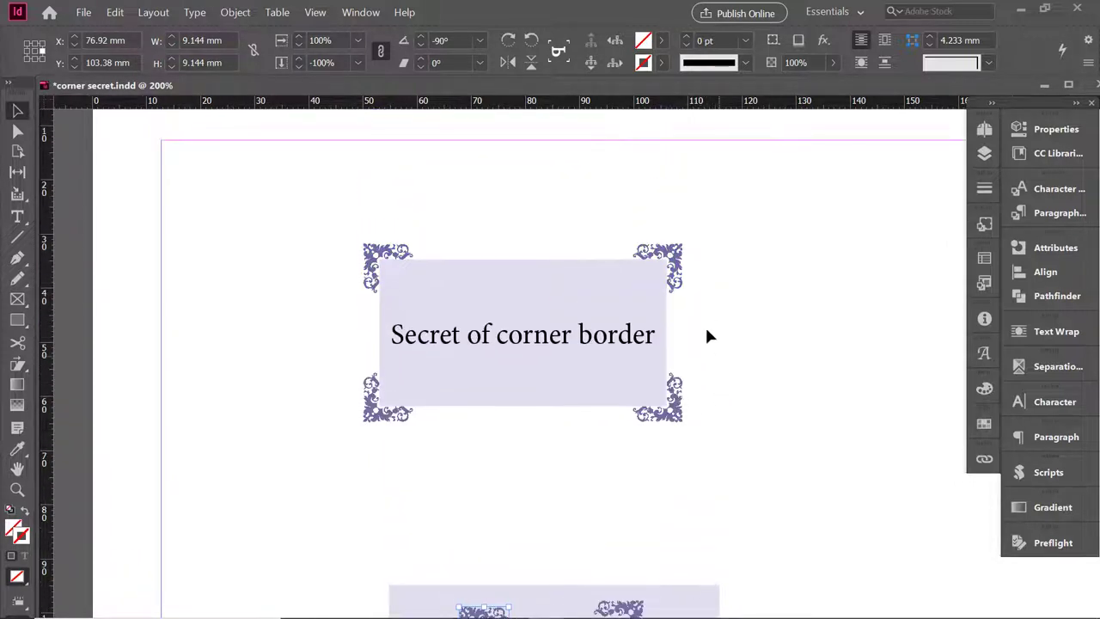
- Check the link information of the upper frame's top-right corner ornament
left_click(679, 269)
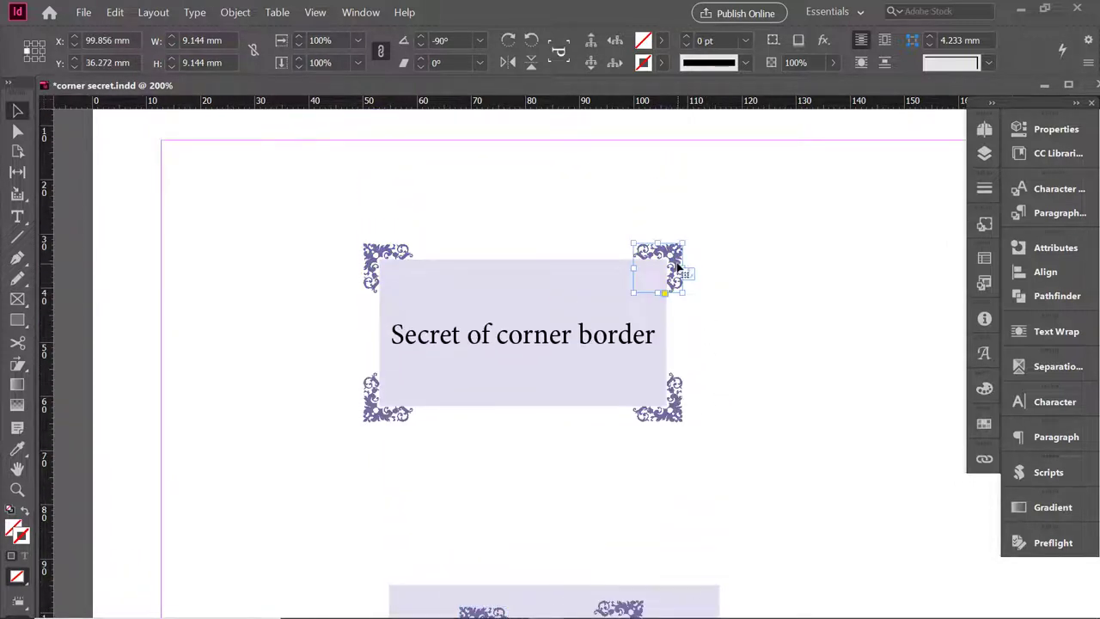
left_click(983, 457)
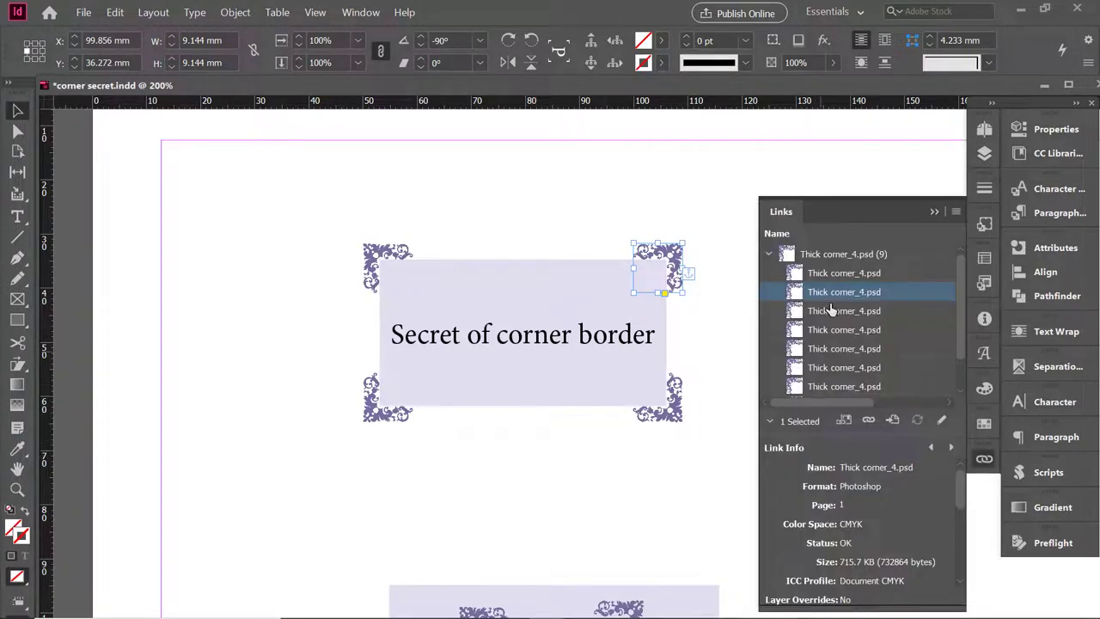
left_click(515, 242)
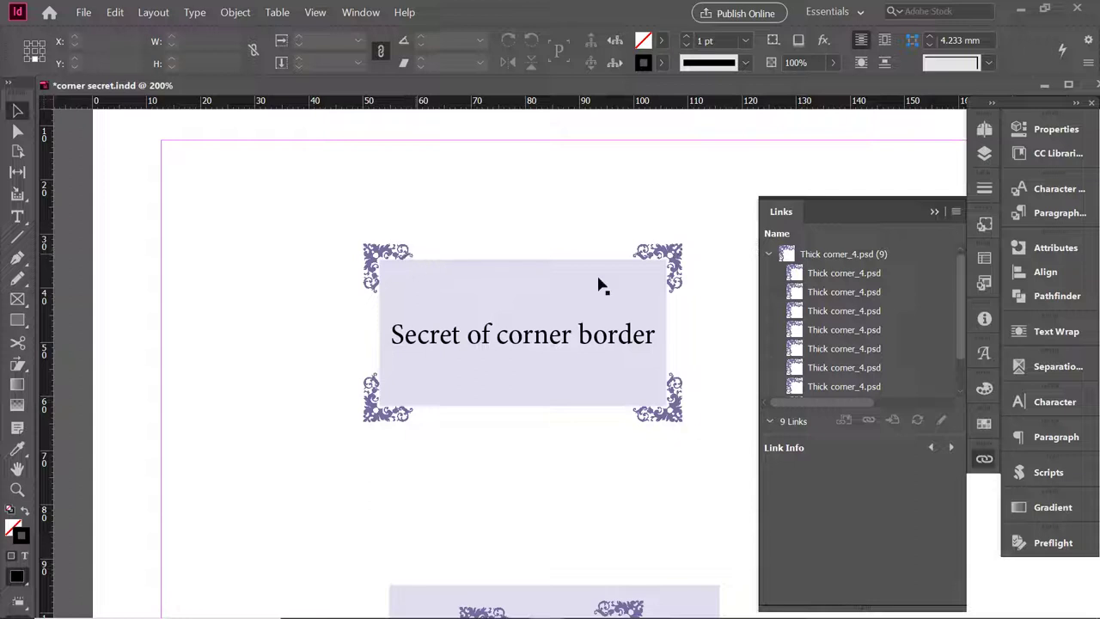
left_click(934, 211)
- Nudge the four loose corner ornaments to new rough positions around the text inside the lower frame
scroll(796, 432, "down", 5)
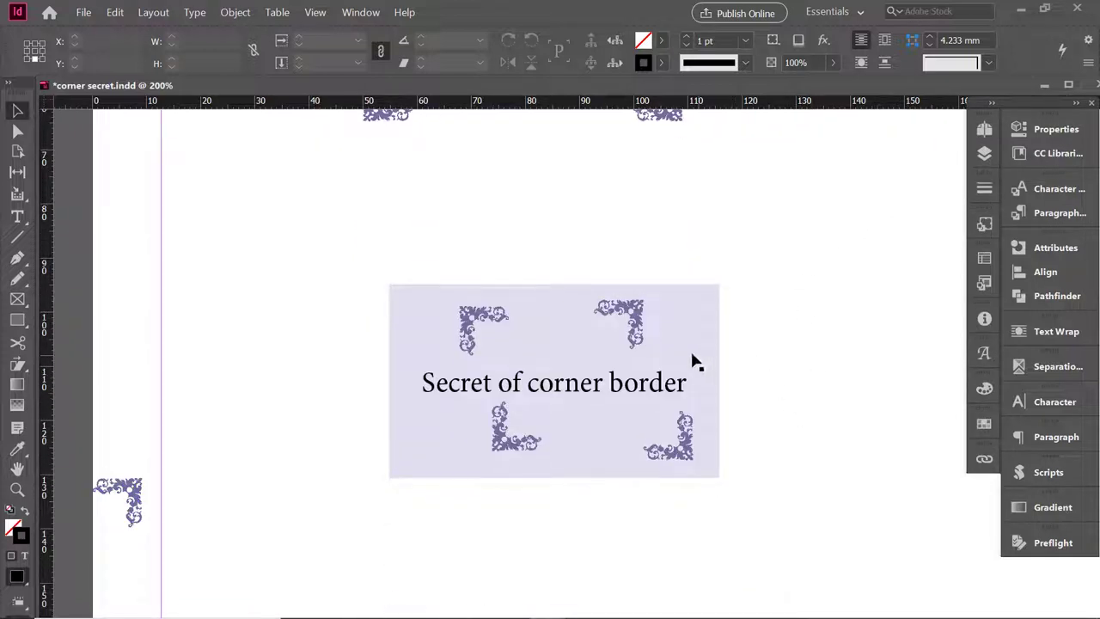
key("ctrl+space")
left_click_drag(315, 222, 812, 520)
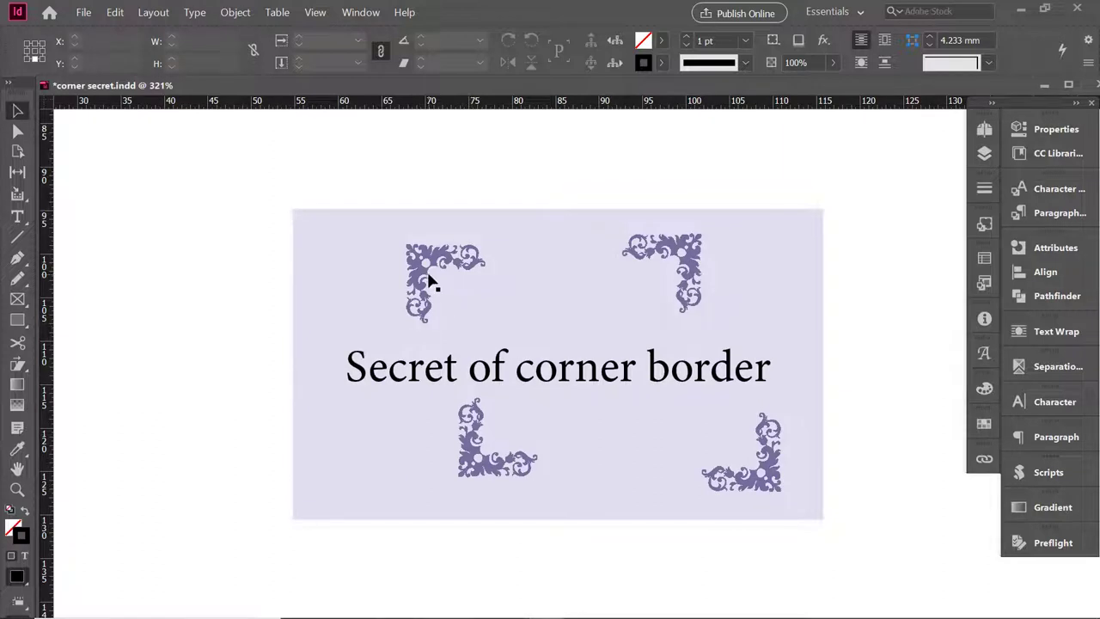
left_click_drag(429, 278, 431, 268)
left_click_drag(498, 473, 467, 492)
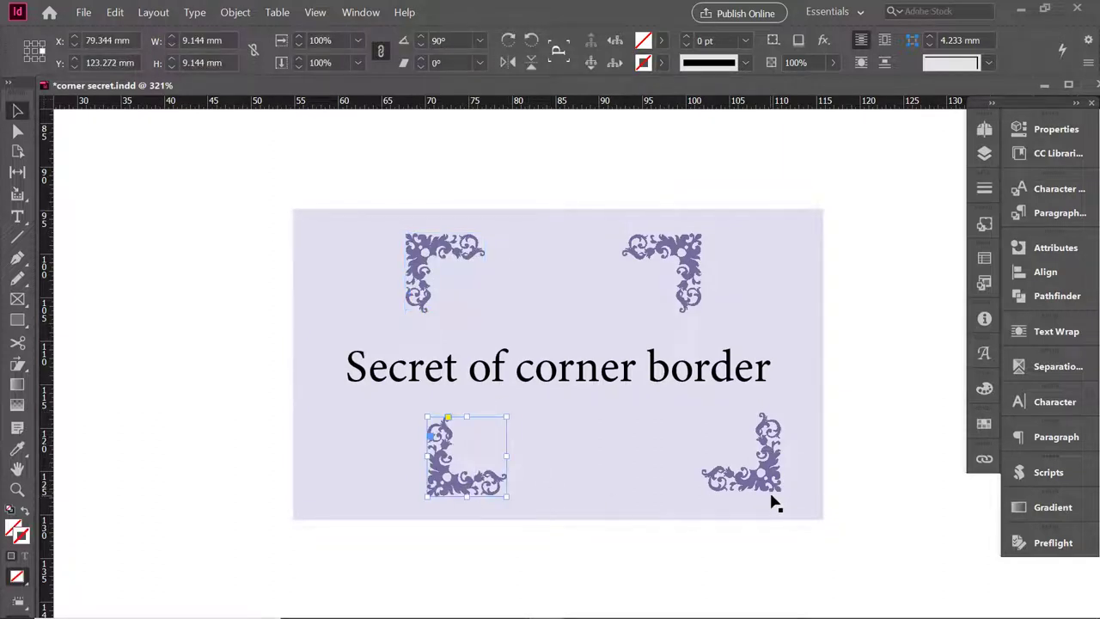
left_click_drag(771, 501, 752, 513)
left_click_drag(700, 297, 728, 292)
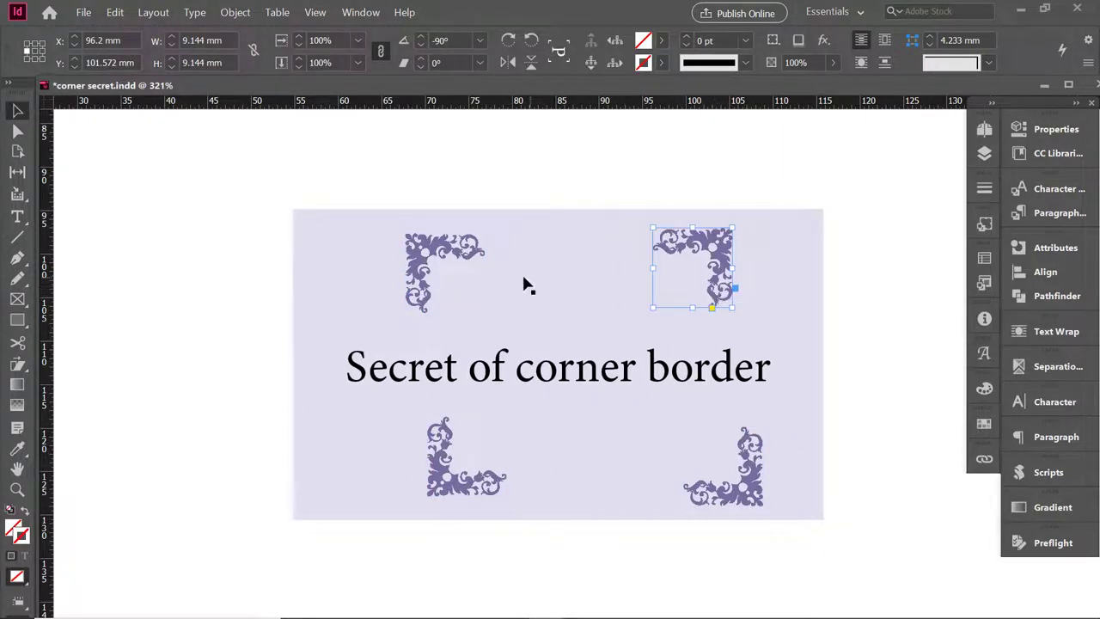
- Anchor the lower frame's top-left ornament at the start of "Secret of corner border", bringing up its anchored object options
left_click(475, 264)
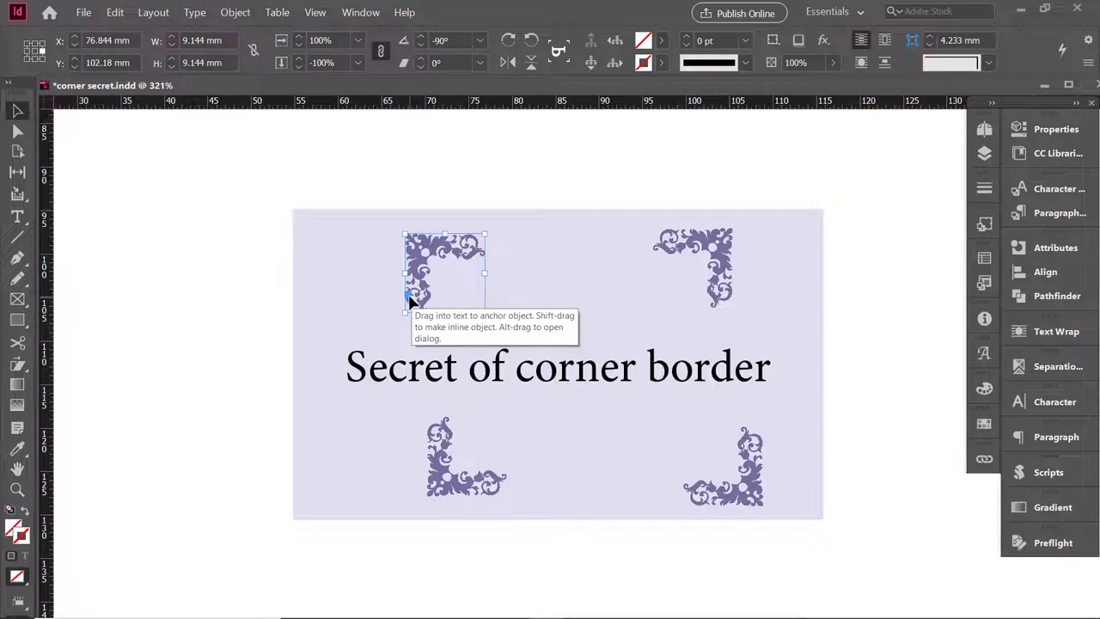
left_click_drag(410, 299, 349, 374)
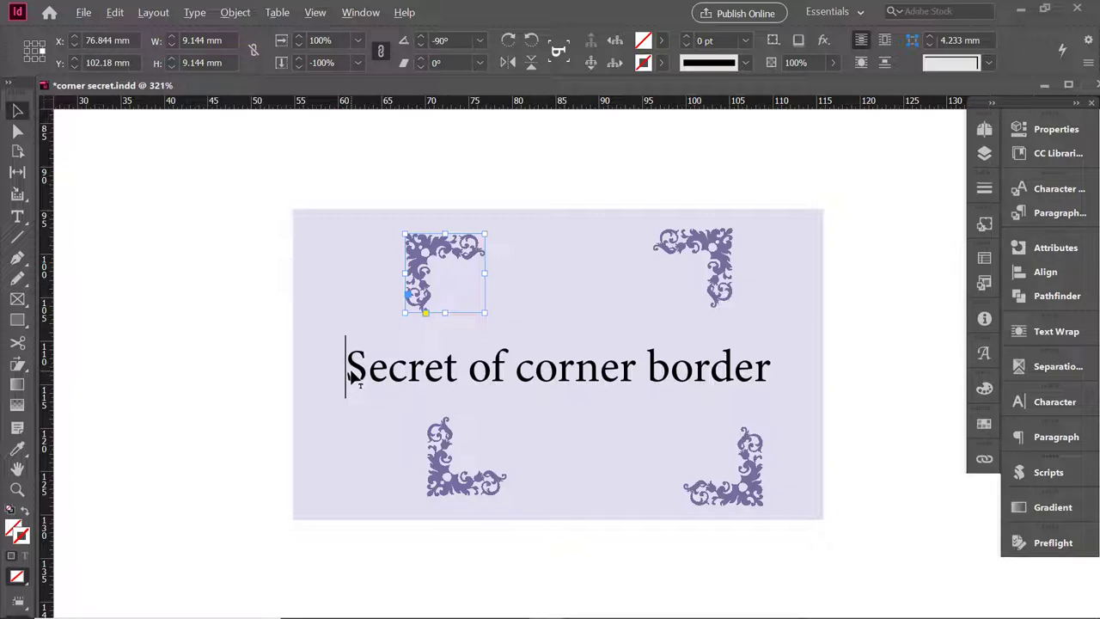
left_click_drag(349, 375, 349, 377)
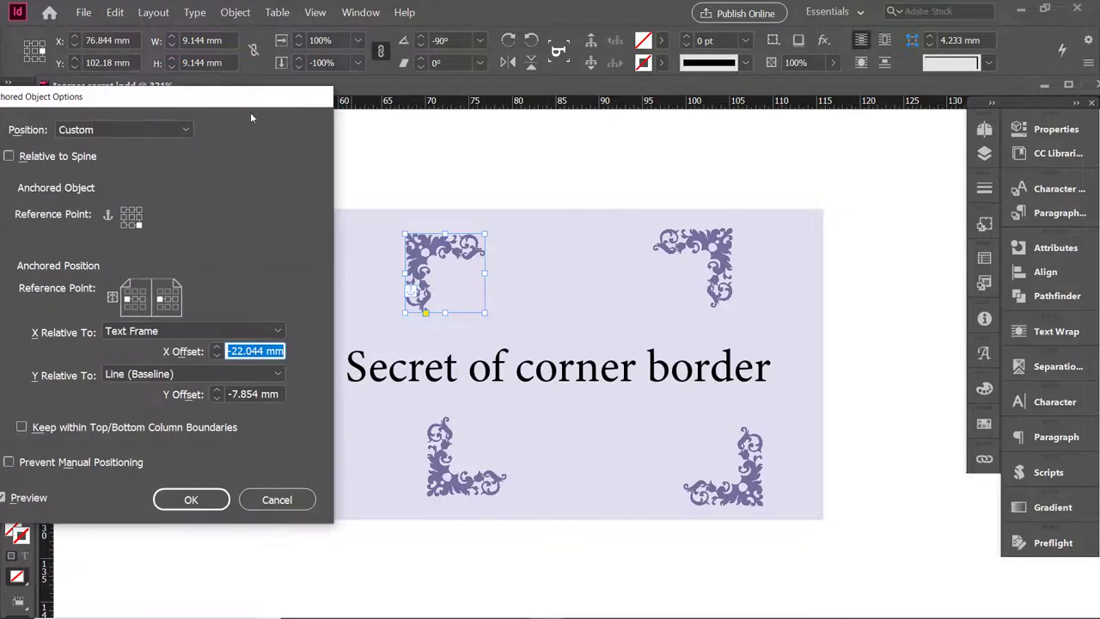
left_click_drag(253, 104, 877, 115)
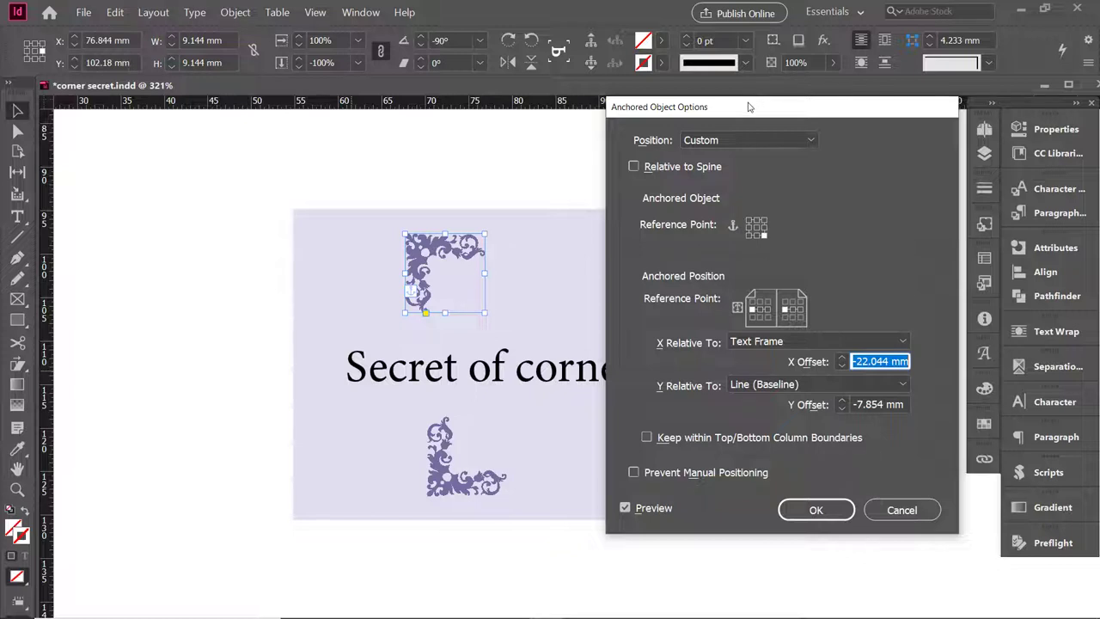
left_click_drag(749, 105, 723, 104)
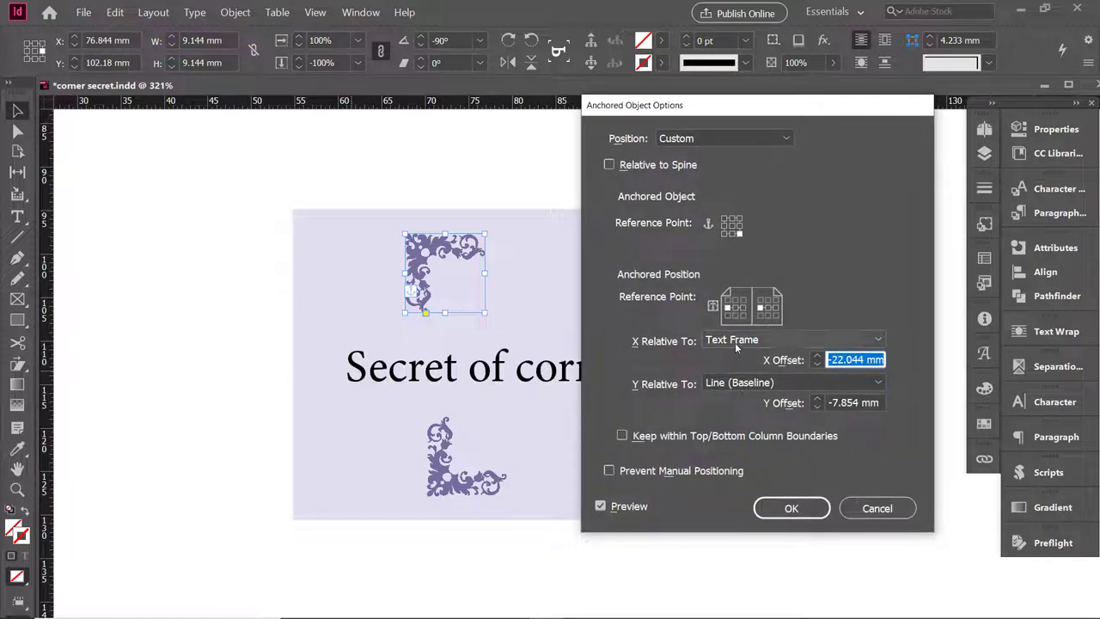
- Make the top-left ornament's Y position relative to Text Frame and set its X and Y offsets to 0 mm
left_click(744, 384)
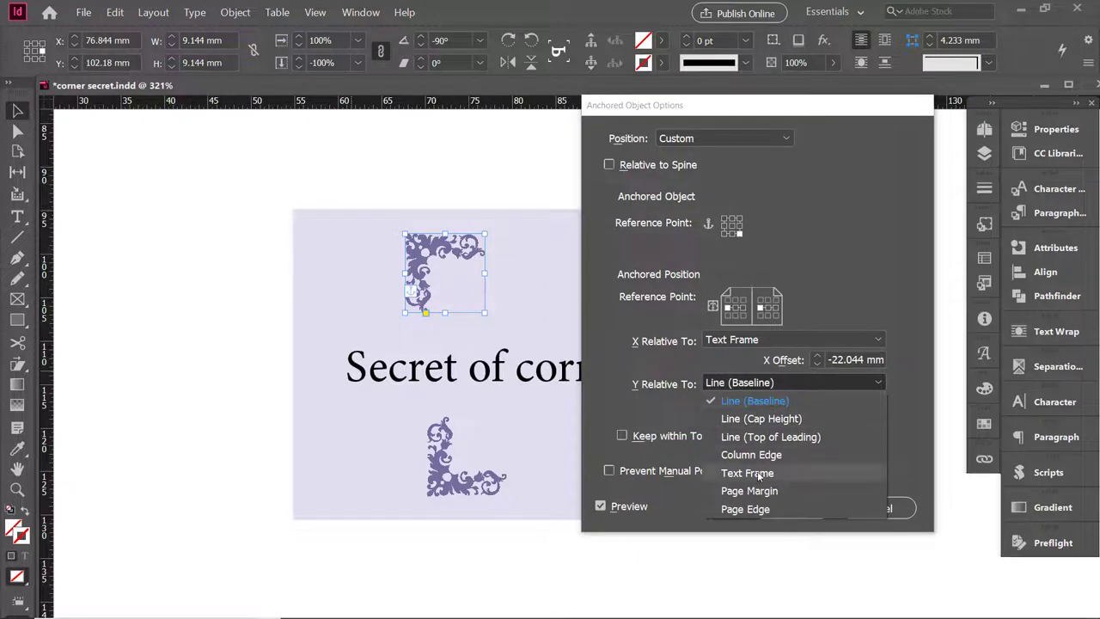
left_click(759, 473)
left_click(843, 359)
triple_click(843, 359)
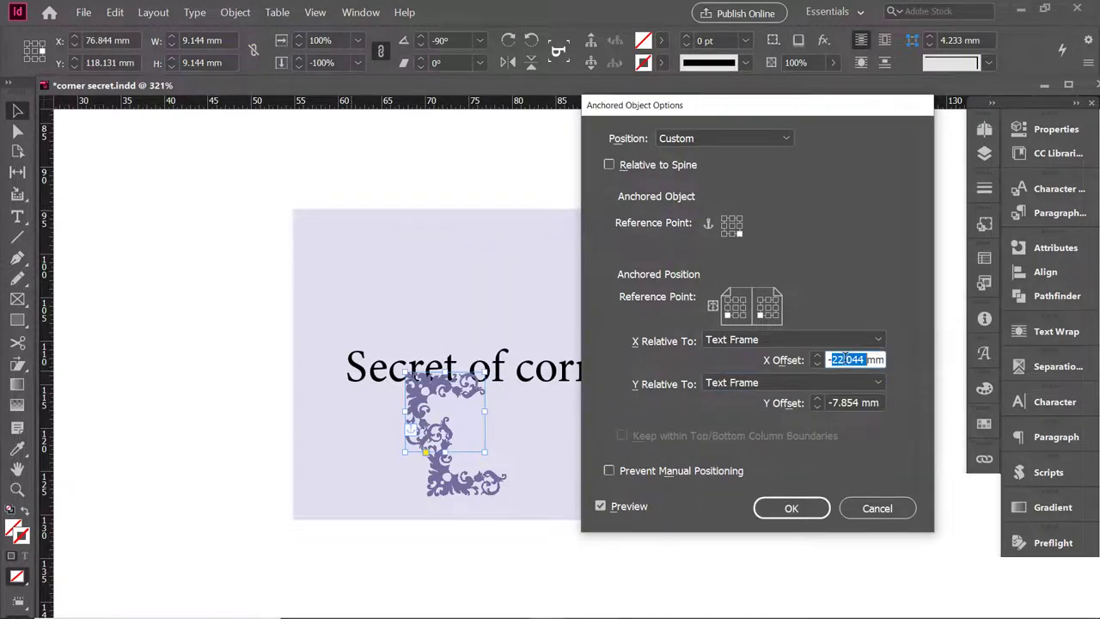
type("0")
key("Tab")
key("Tab")
type("0")
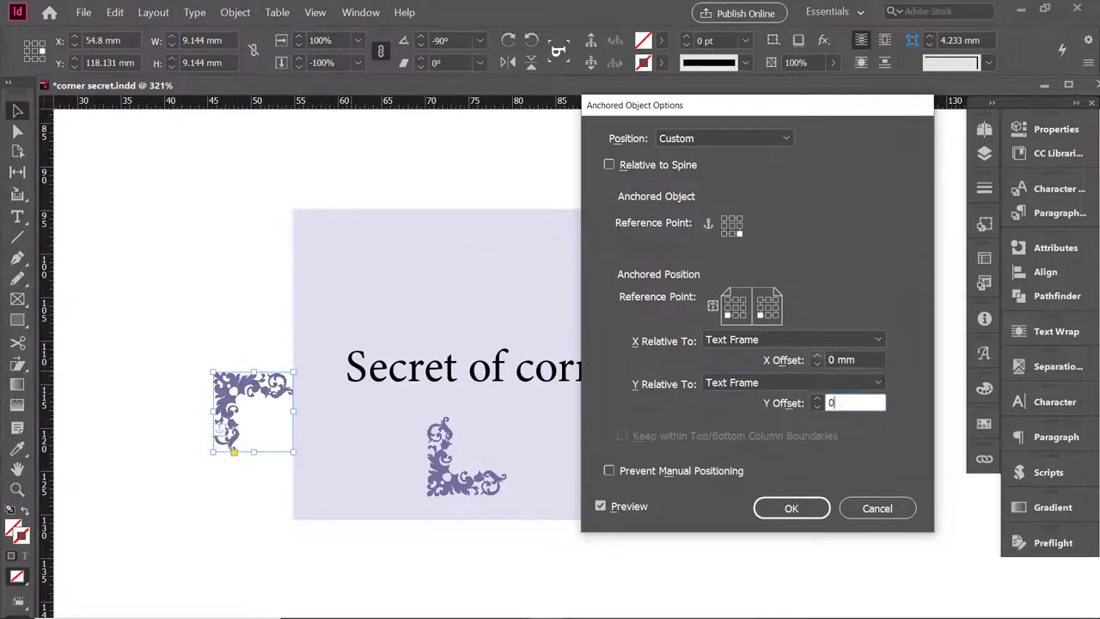
key("Tab")
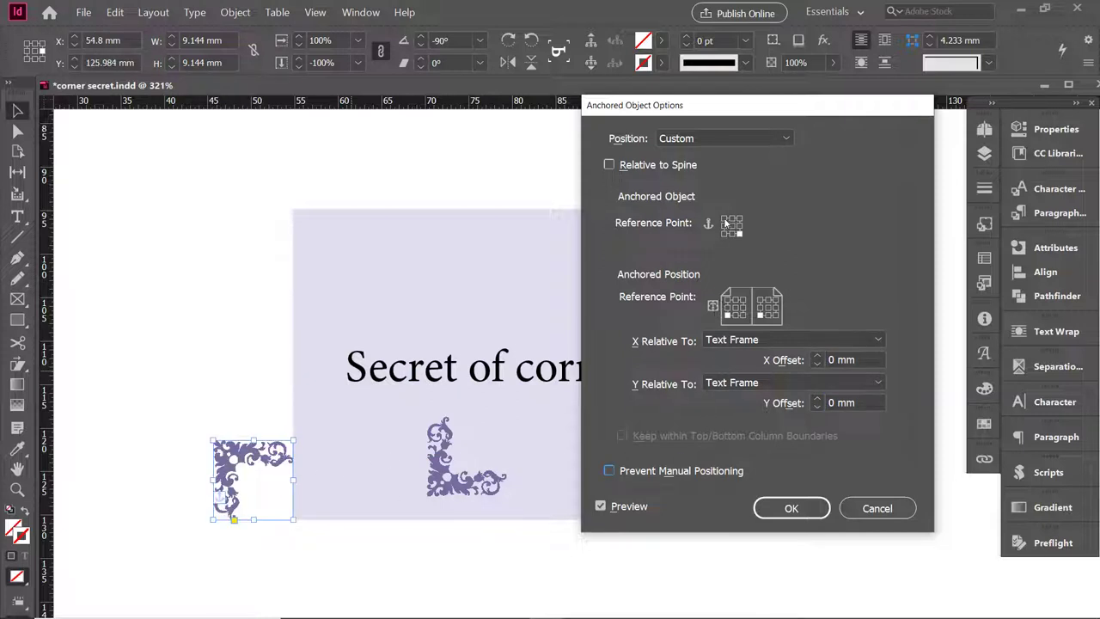
- Set the ornament's object and position reference points to top-left, with X offset 3 mm and Y offset -3 mm, and apply
left_click(724, 219)
left_click(726, 301)
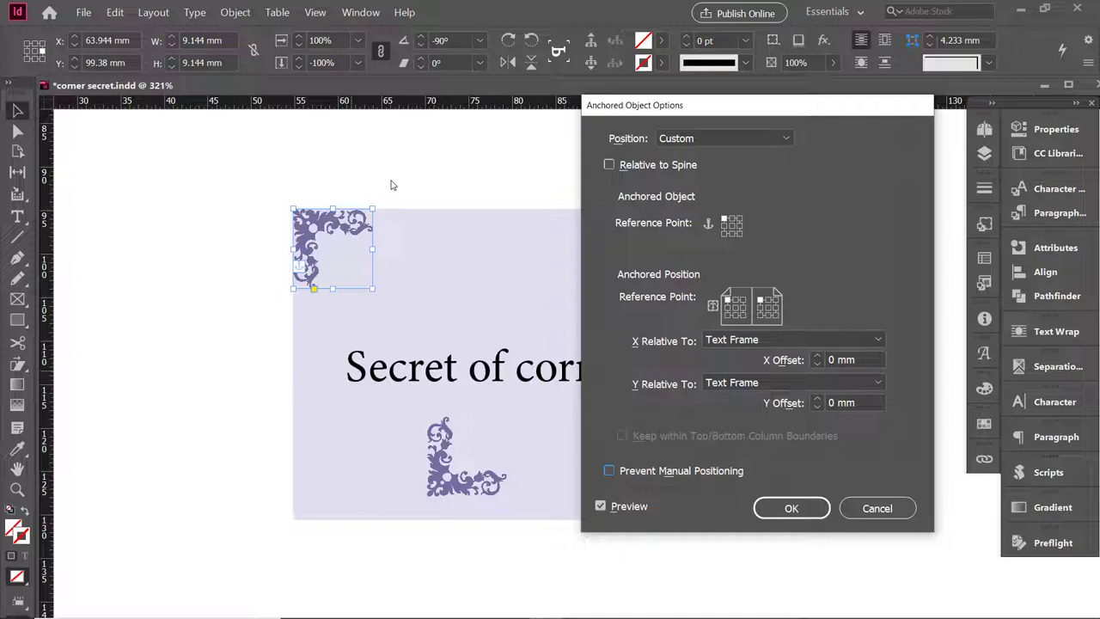
left_click_drag(868, 359, 767, 360)
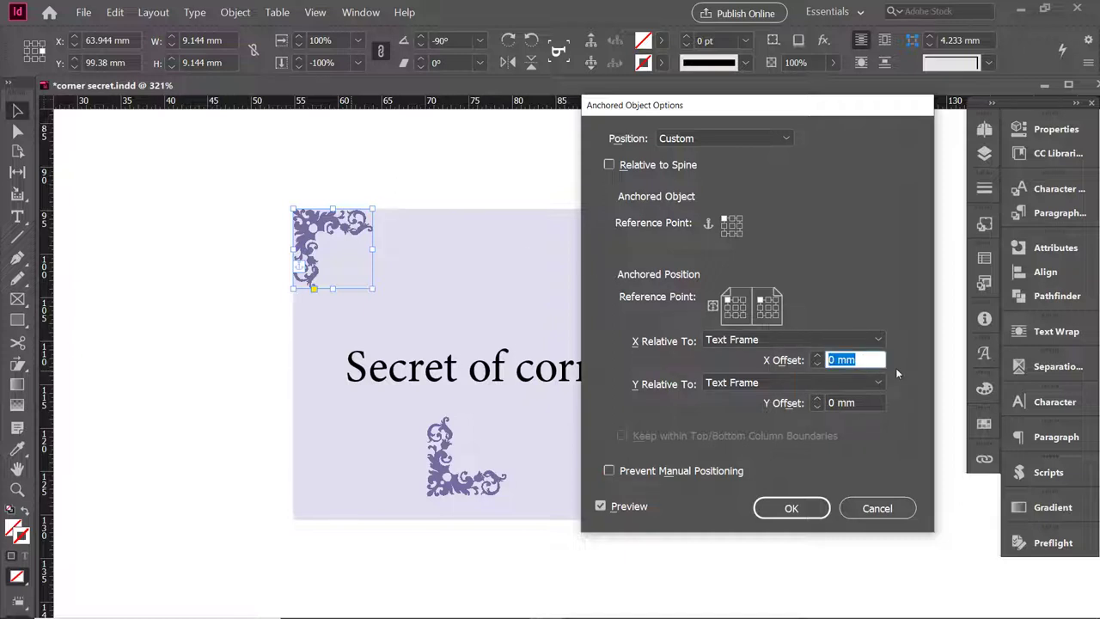
type("3")
key("Tab")
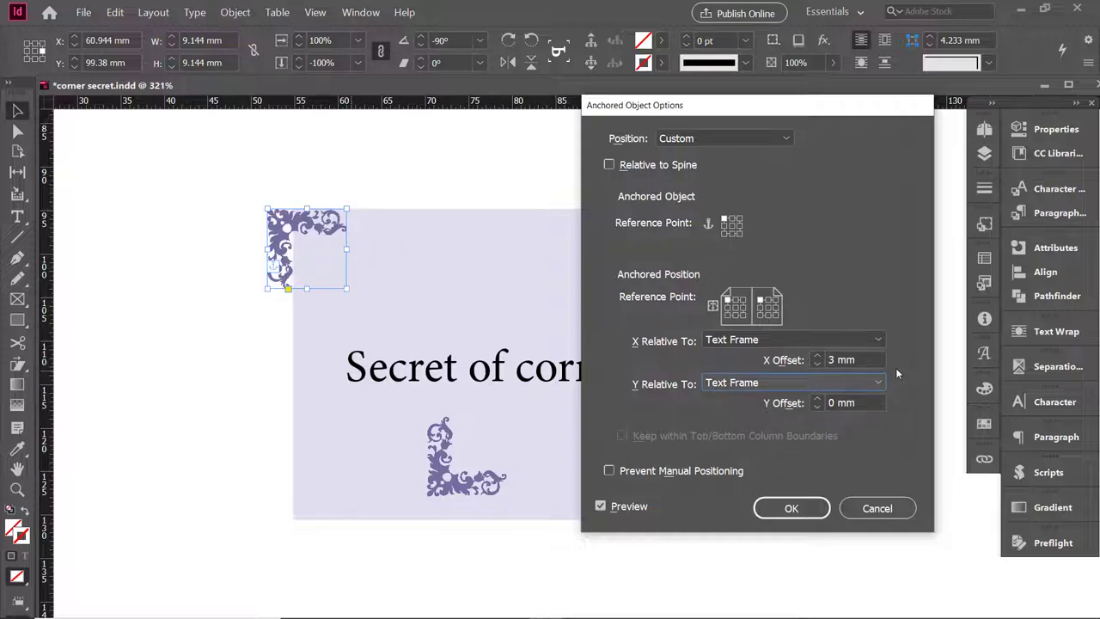
key("Tab")
type("-3")
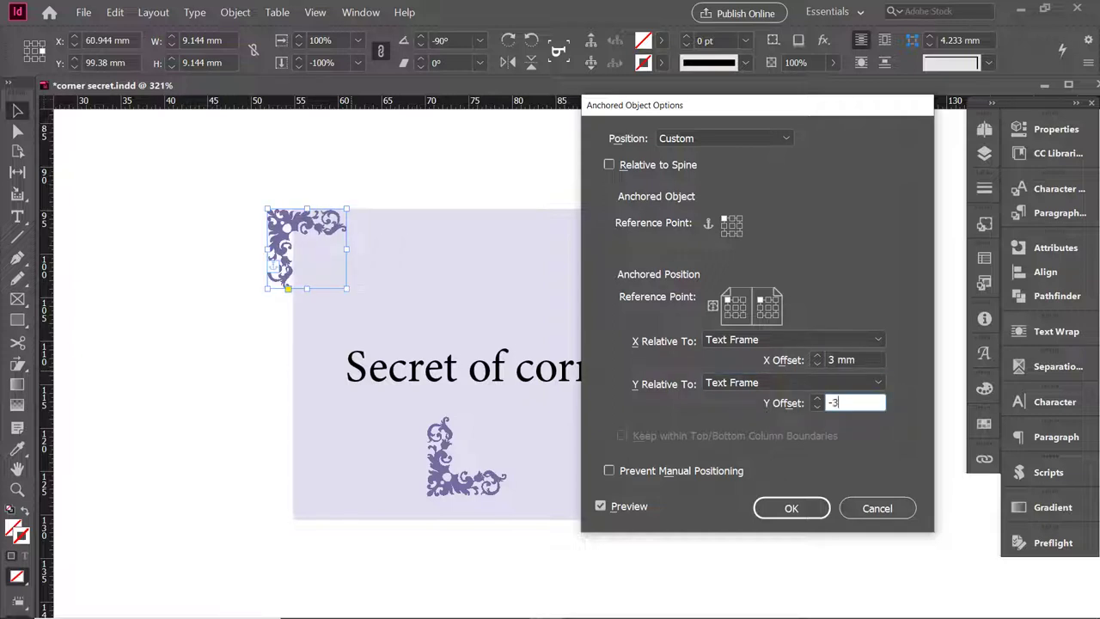
key("Tab")
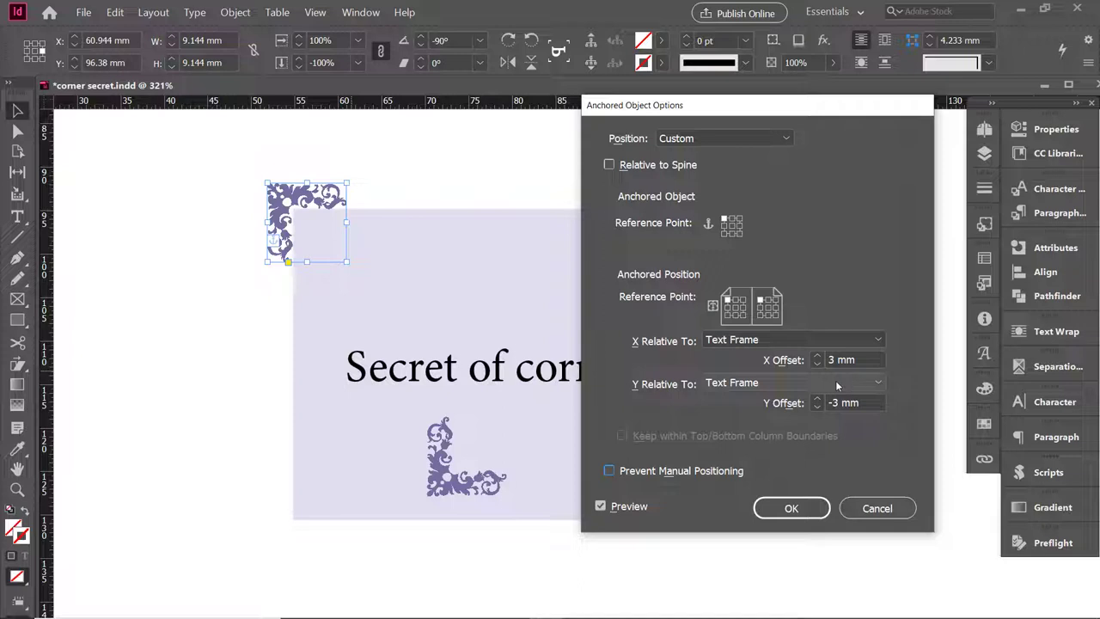
left_click(792, 507)
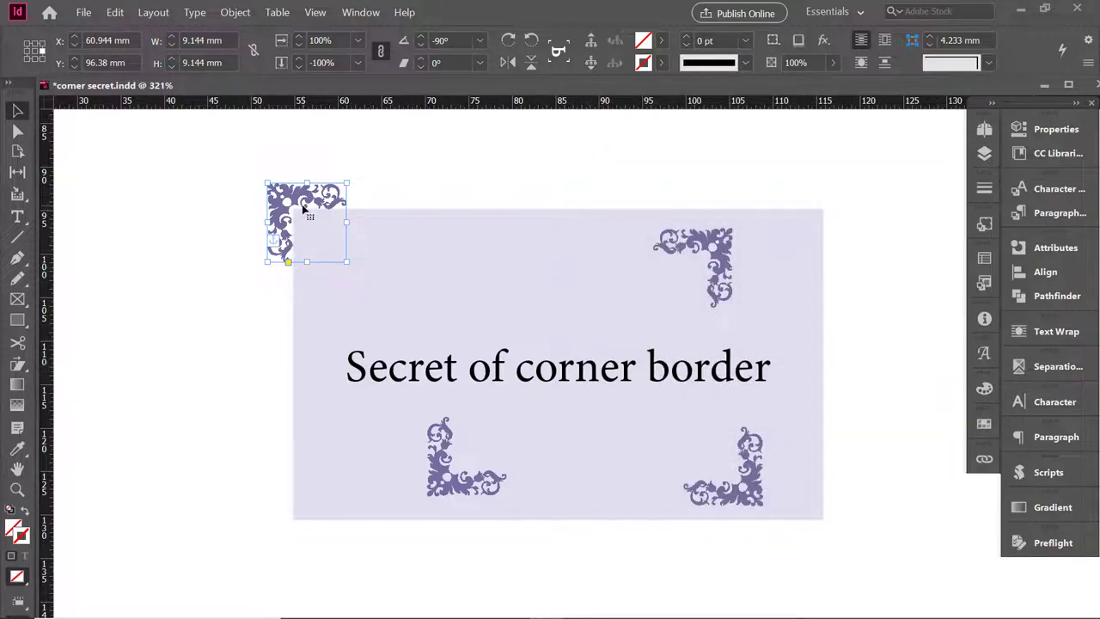
- Nudge the top-right ornament outward and anchor it at the end of the text, bringing up its anchored object options
left_click(720, 296)
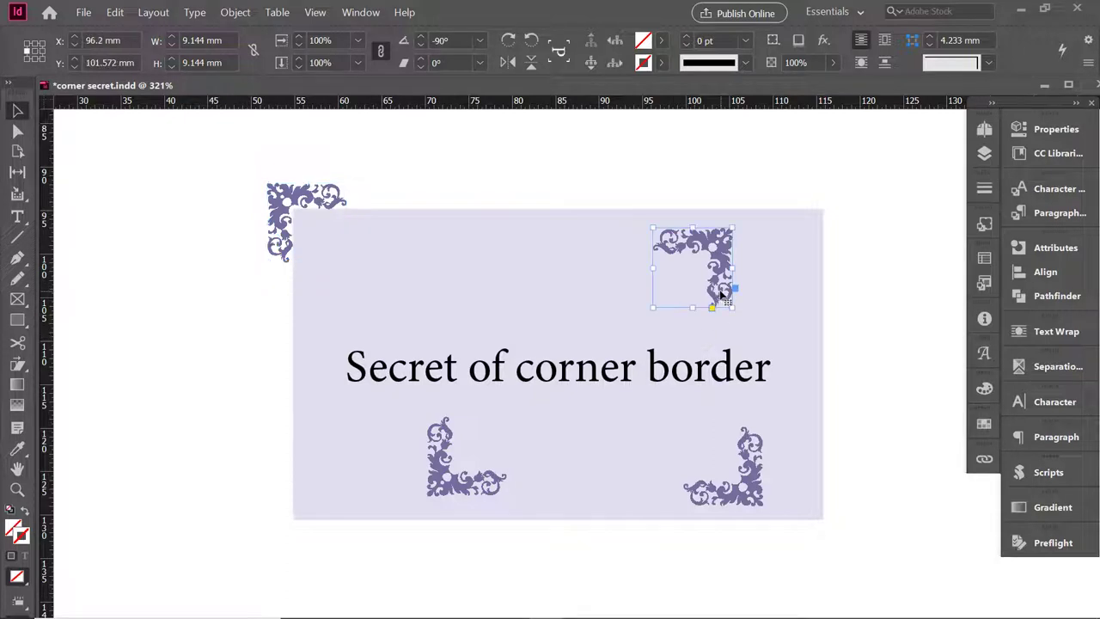
left_click_drag(720, 296, 747, 296)
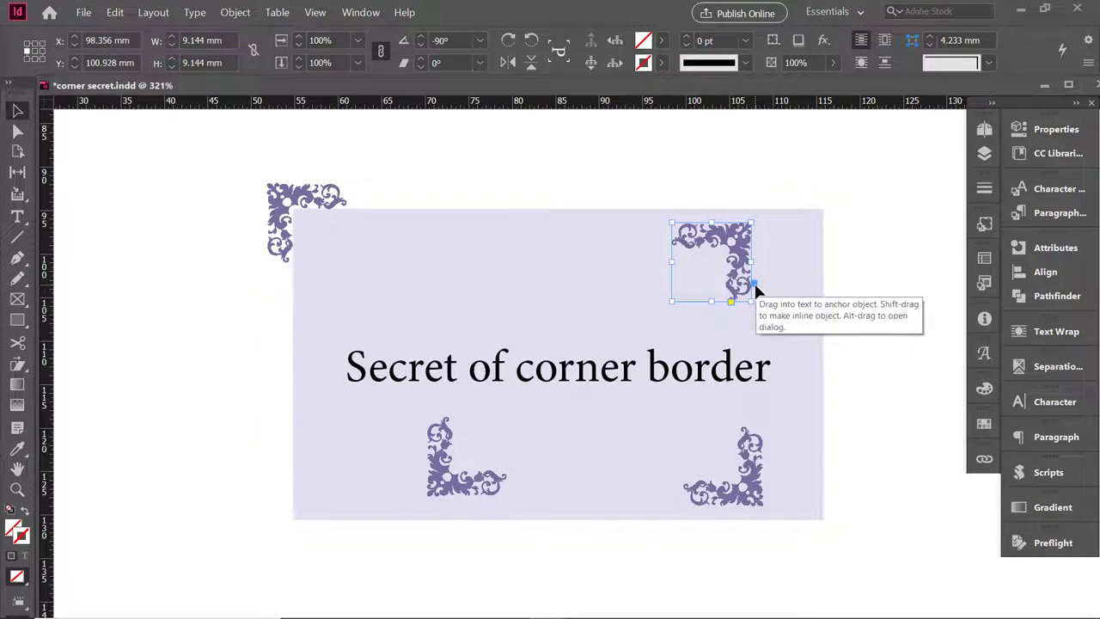
left_click(776, 371, "alt")
left_click_drag(750, 120, 552, 134)
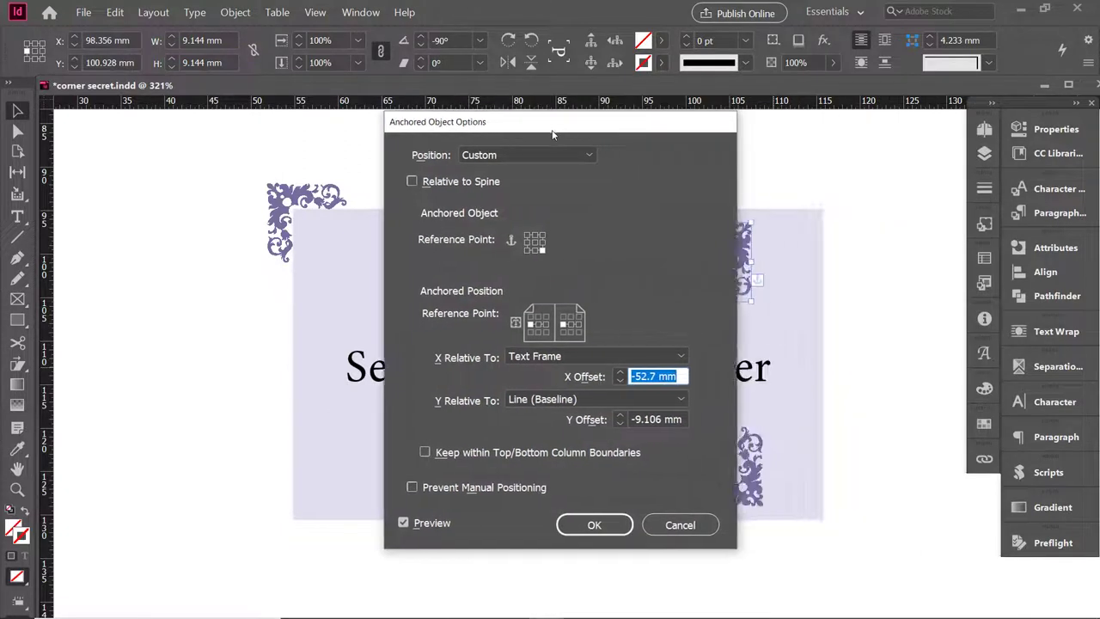
- Make the top-right ornament's Y position relative to Text Frame and set its X and Y offsets to 0 mm
left_click(593, 400)
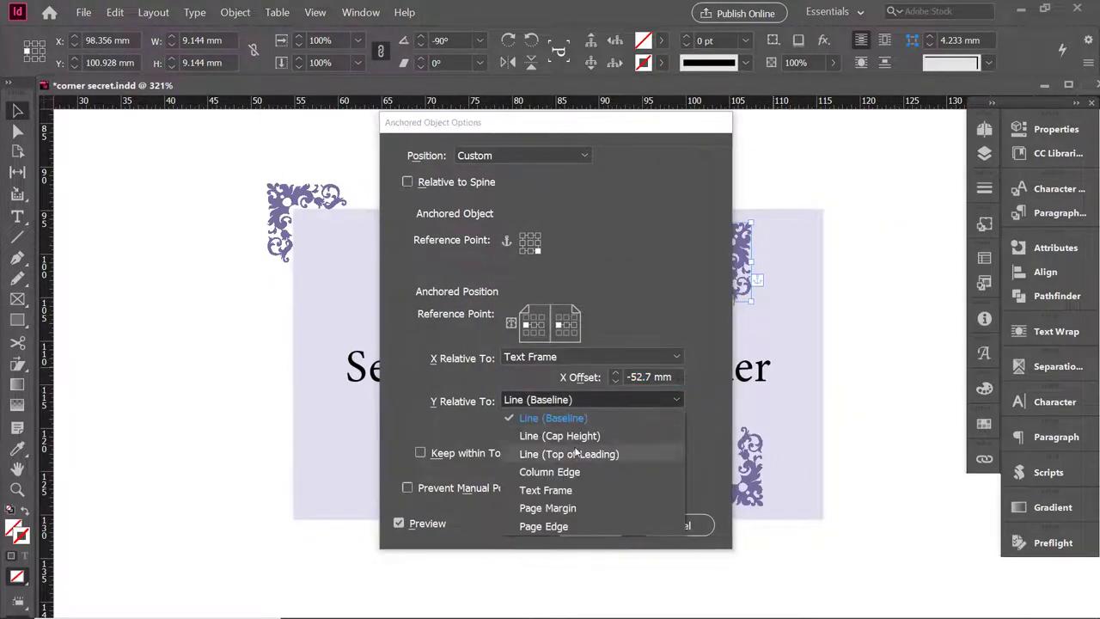
left_click(564, 492)
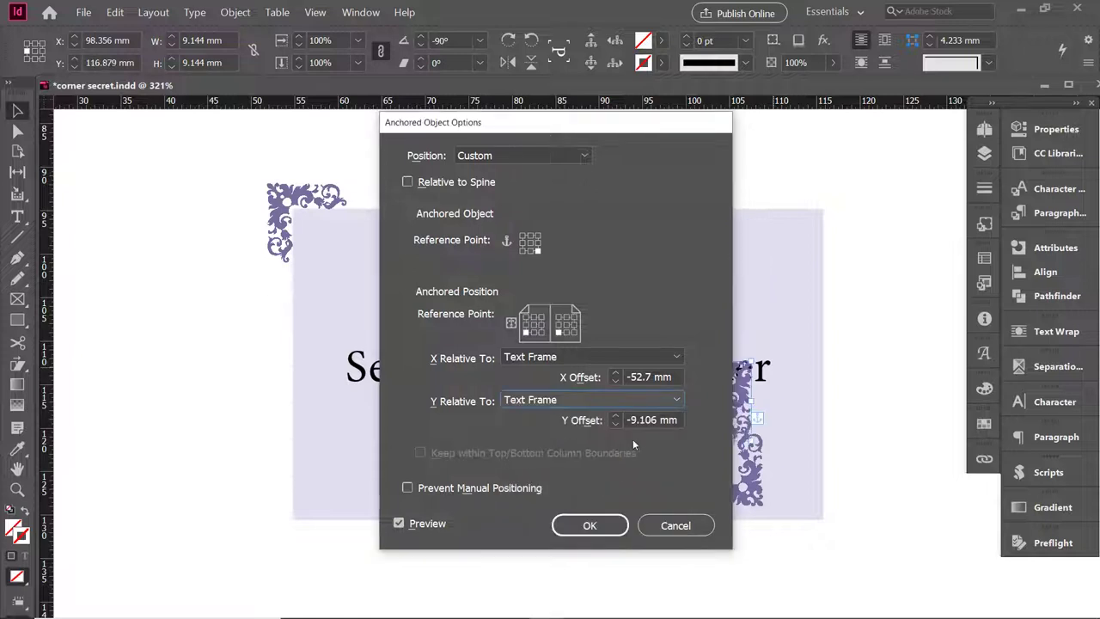
double_click(640, 376)
type("0")
key("Tab")
key("Tab")
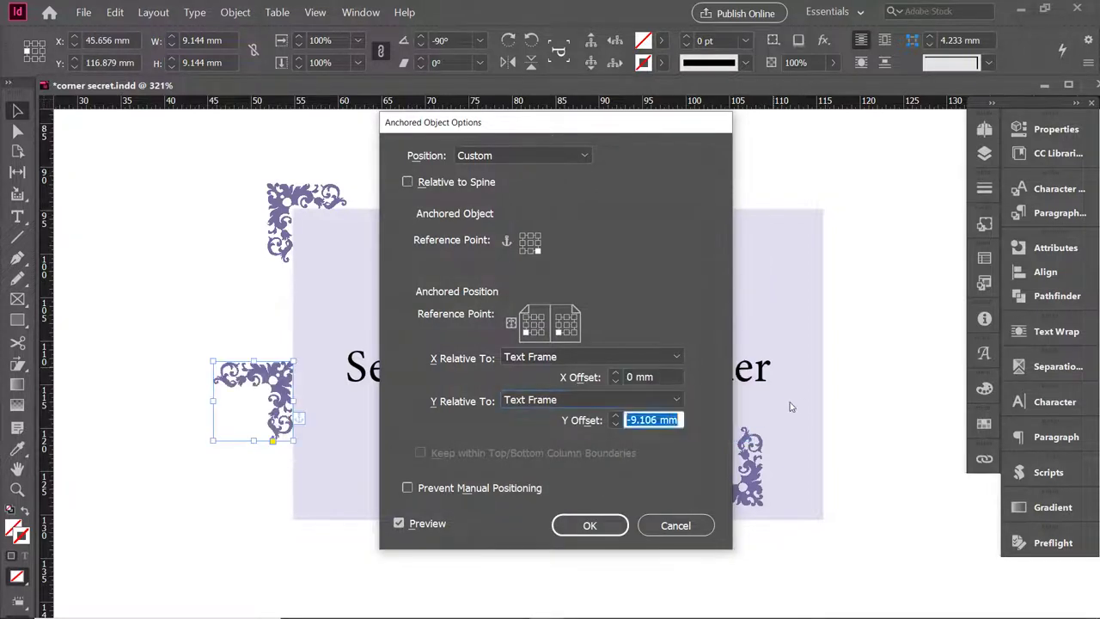
type("0")
key("Tab")
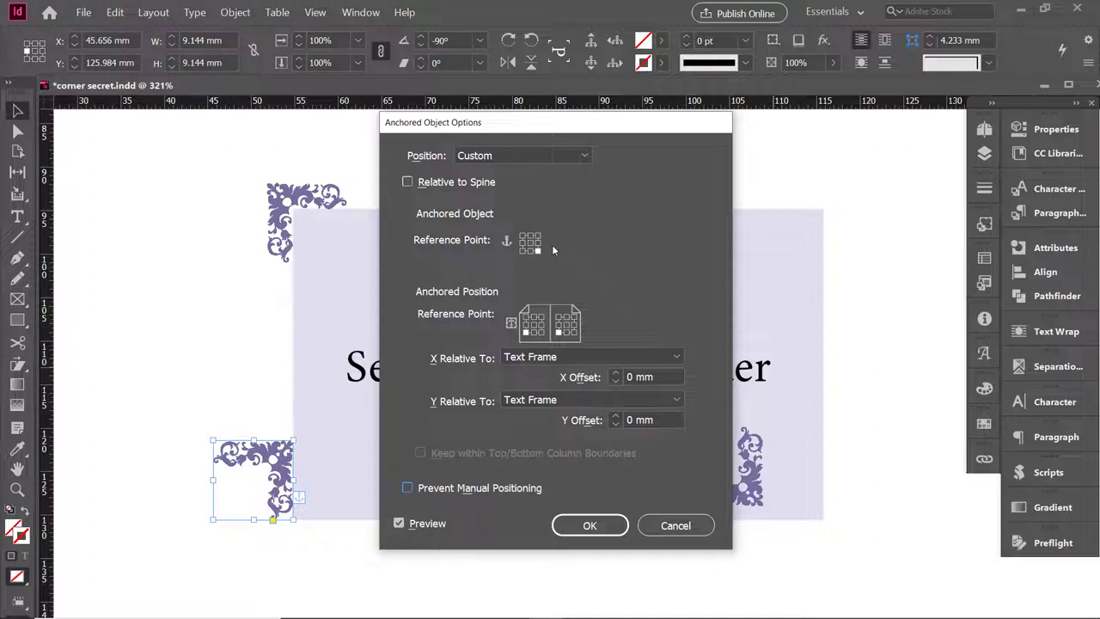
- Set the ornament's object and position reference points to top-right, with X offset 3 mm and Y offset -3 mm, and apply
left_click(538, 236)
left_click(575, 319)
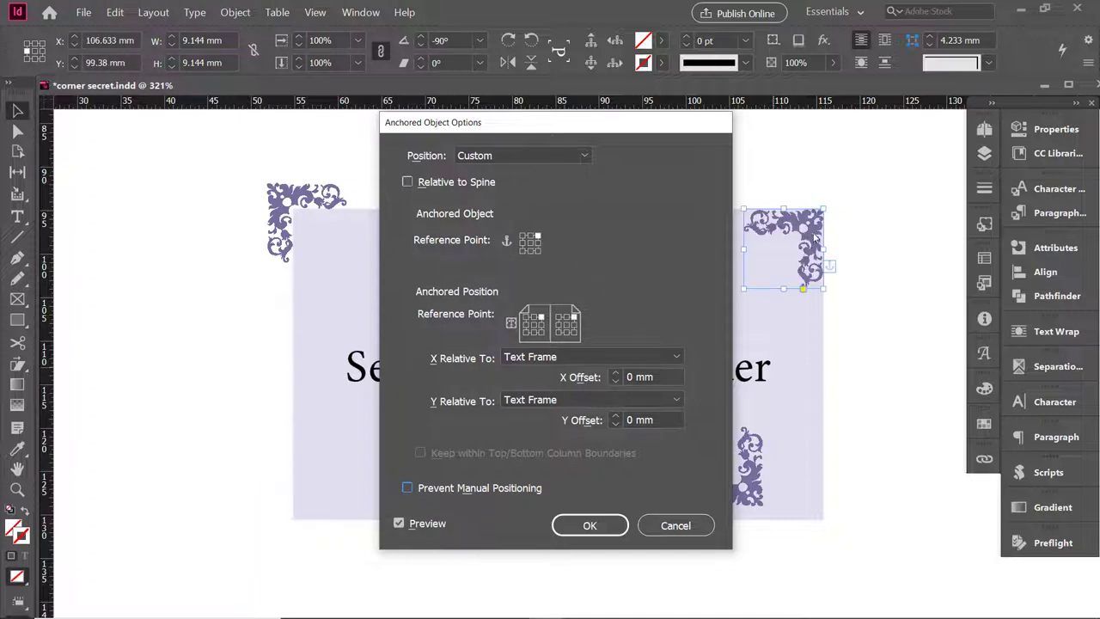
left_click(600, 382)
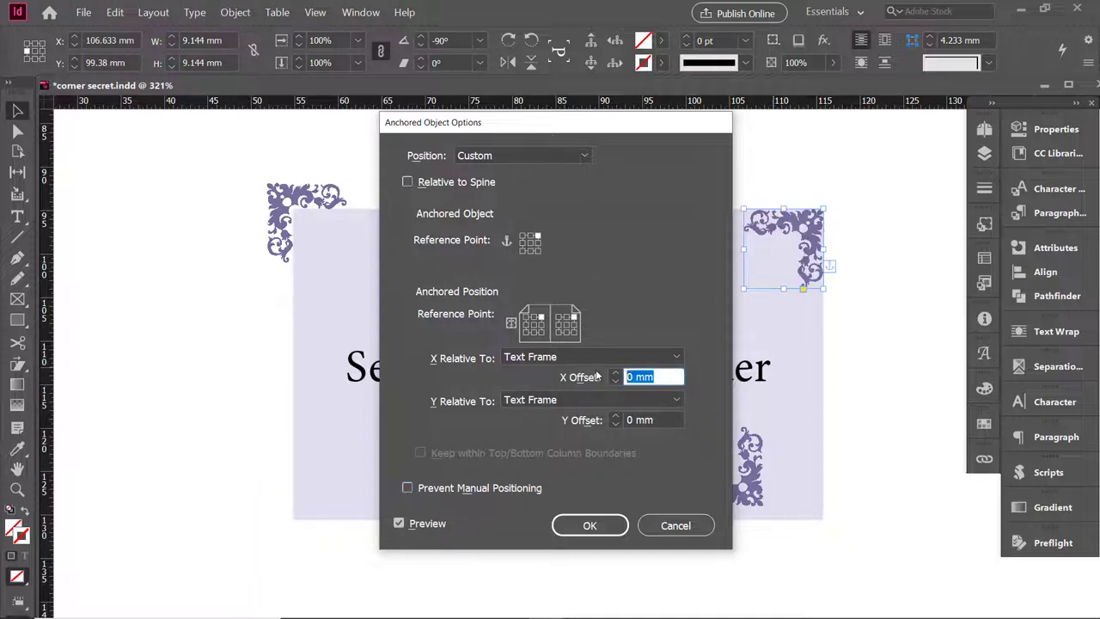
type("3")
key("Tab")
type("-3")
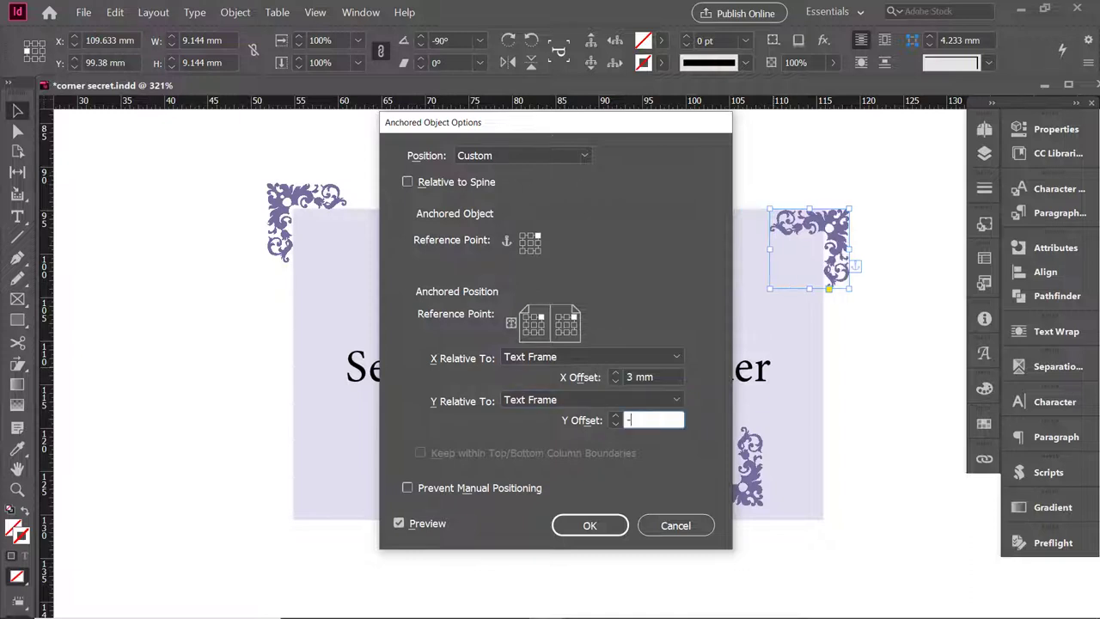
key("Tab")
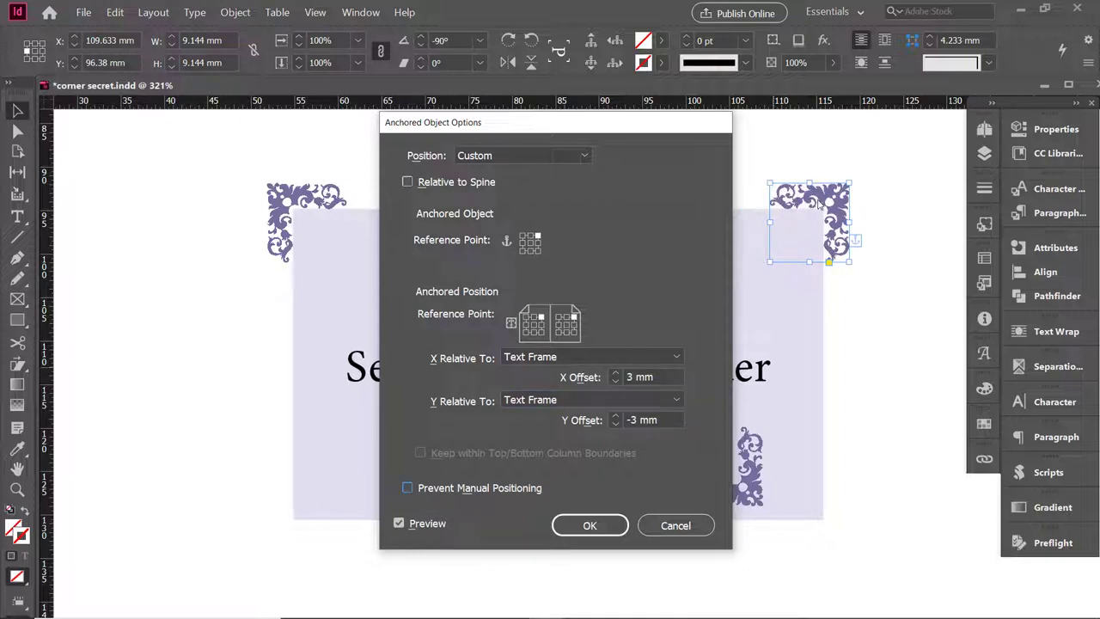
left_click(617, 524)
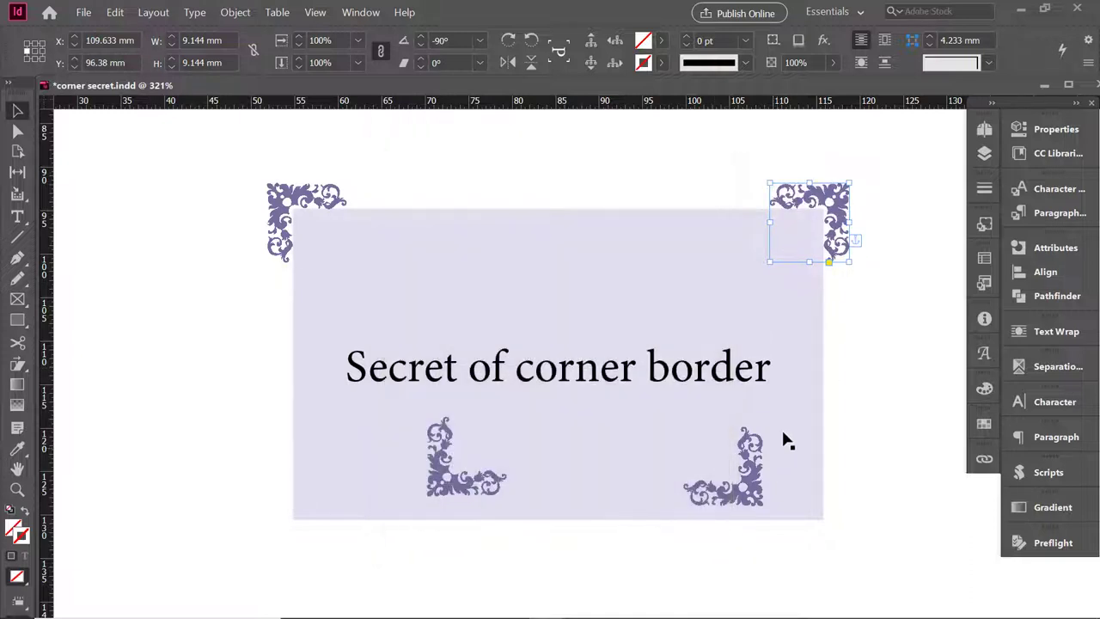
- Anchor the bottom-left ornament at the start of the text and make its Y position relative to Text Frame in the anchored object options
left_click(489, 492)
left_click_drag(429, 439, 349, 367)
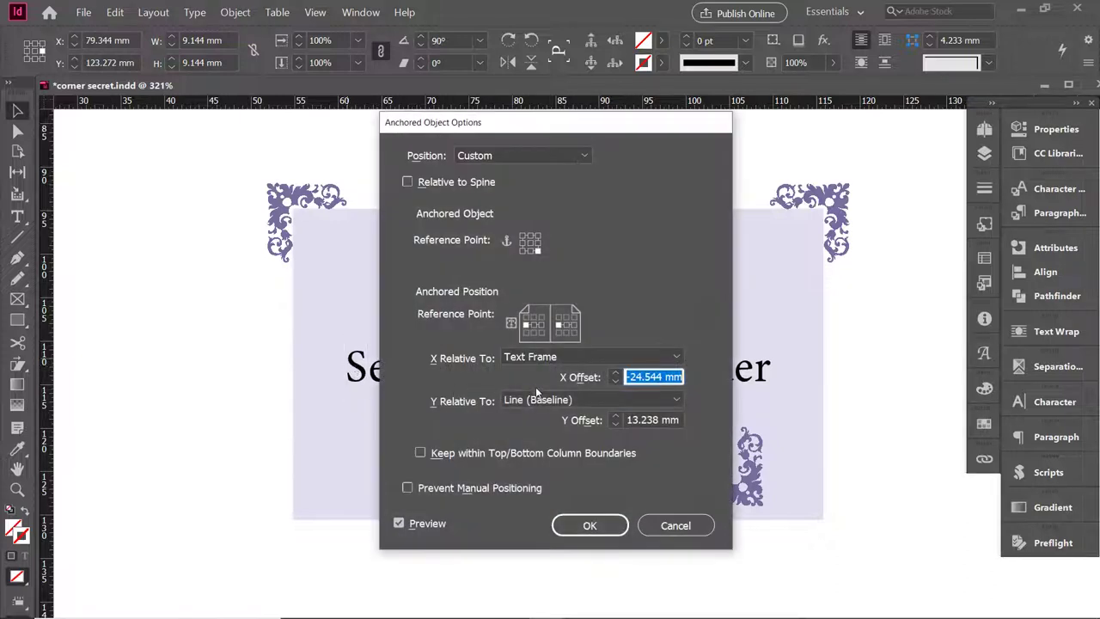
left_click(587, 398)
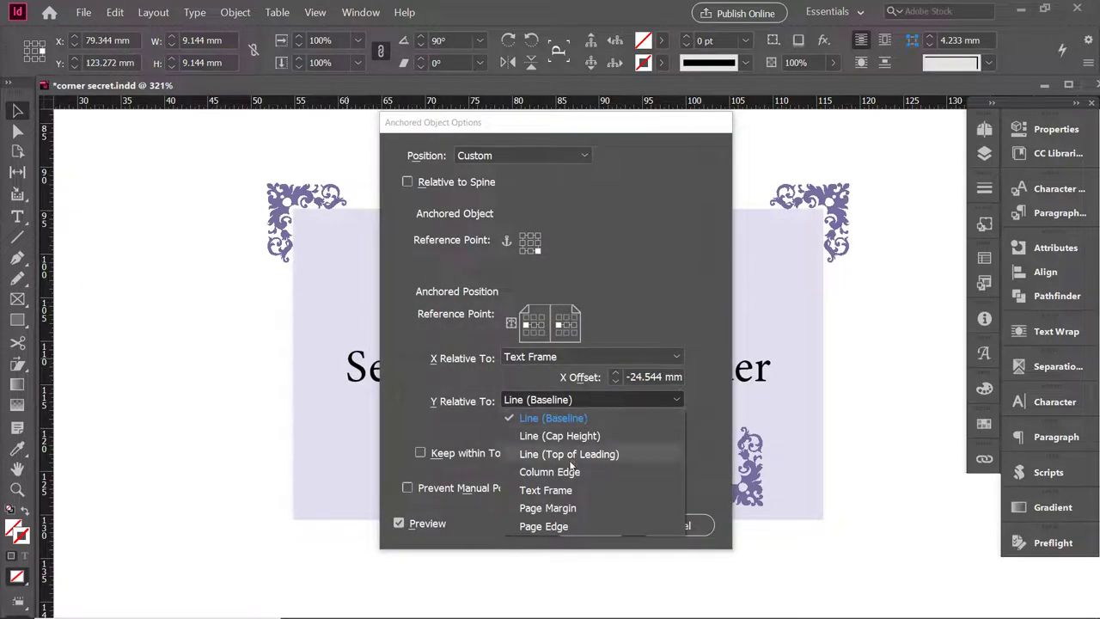
left_click(562, 490)
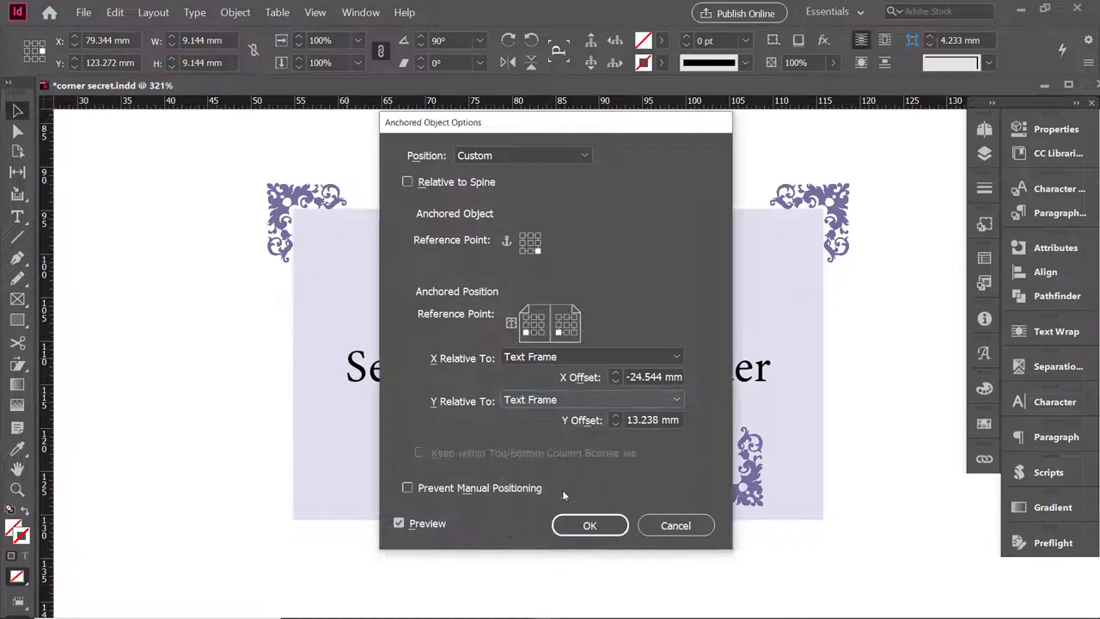
- Set the bottom-left ornament's object reference point to bottom-left and both its X and Y offsets to 0 mm
left_click(522, 250)
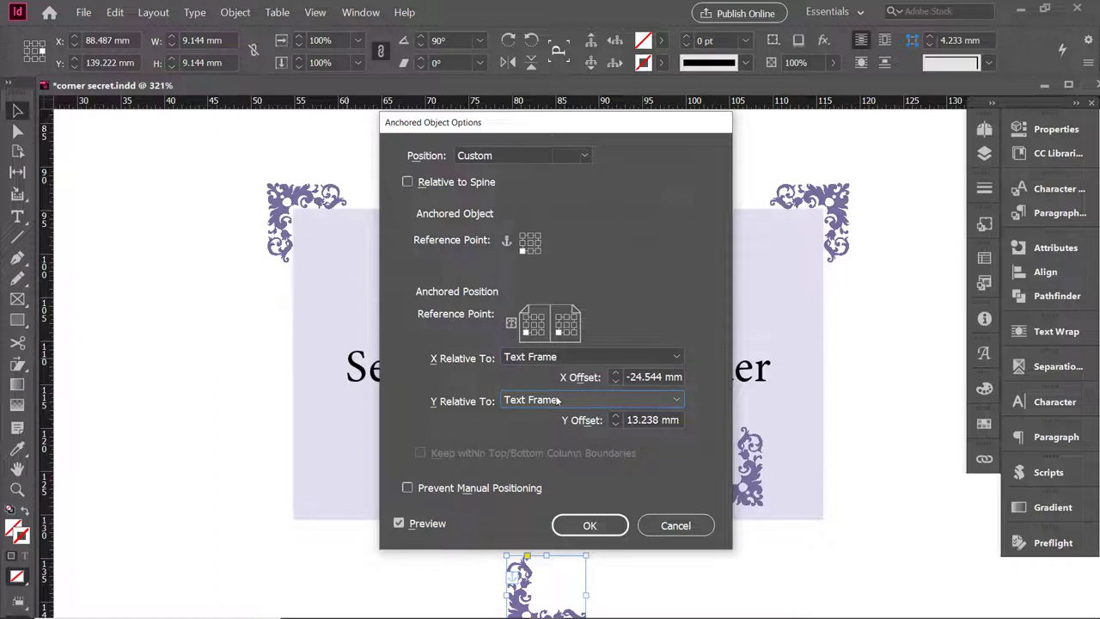
key("shift+Tab")
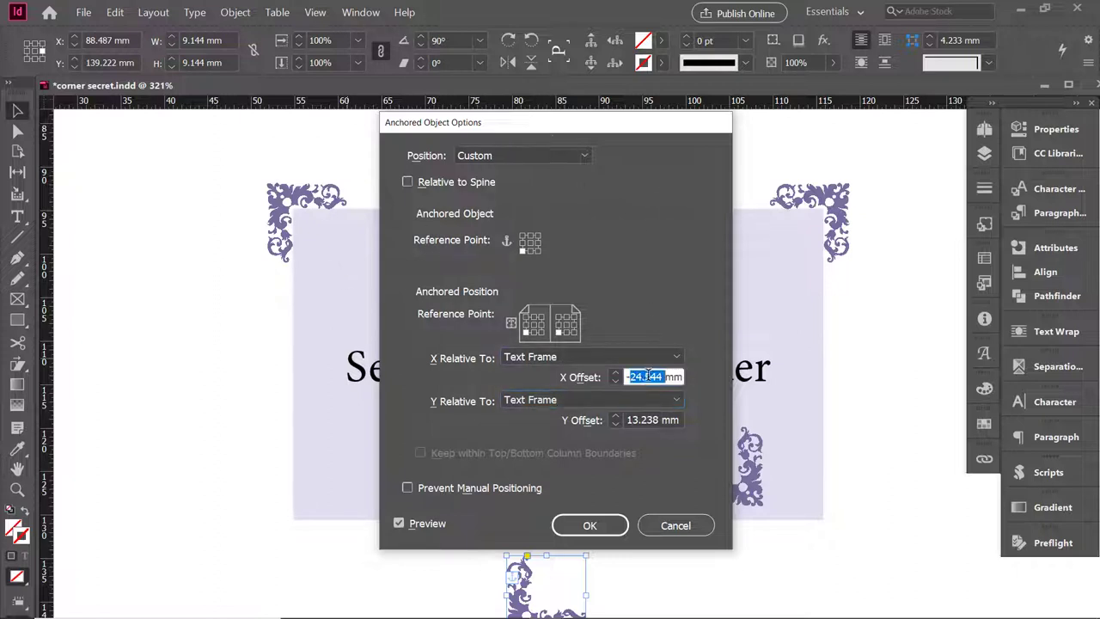
type("0")
key("Tab")
type("0")
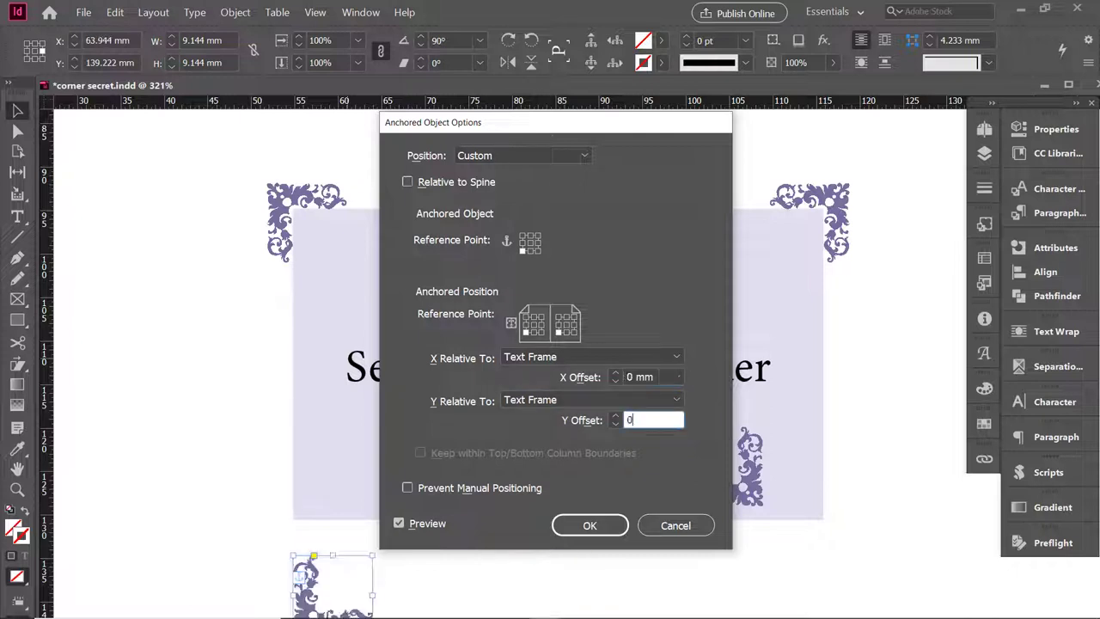
key("Tab")
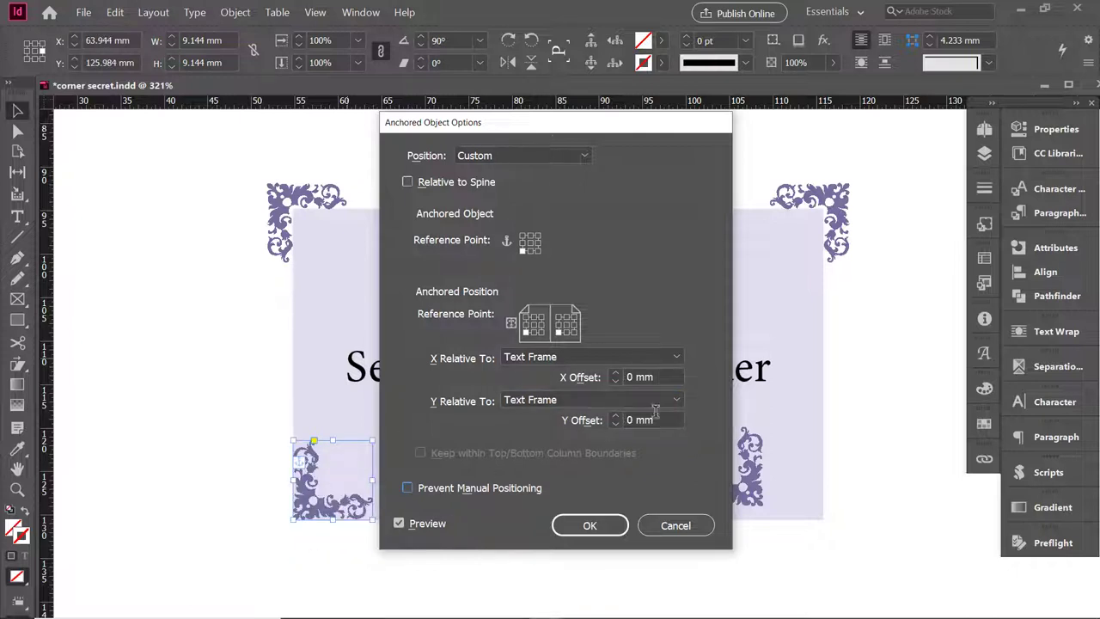
- Set the bottom-left ornament's X and Y offsets to 3 mm each and apply the anchored object options
key("shift+Tab")
key("shift+Tab")
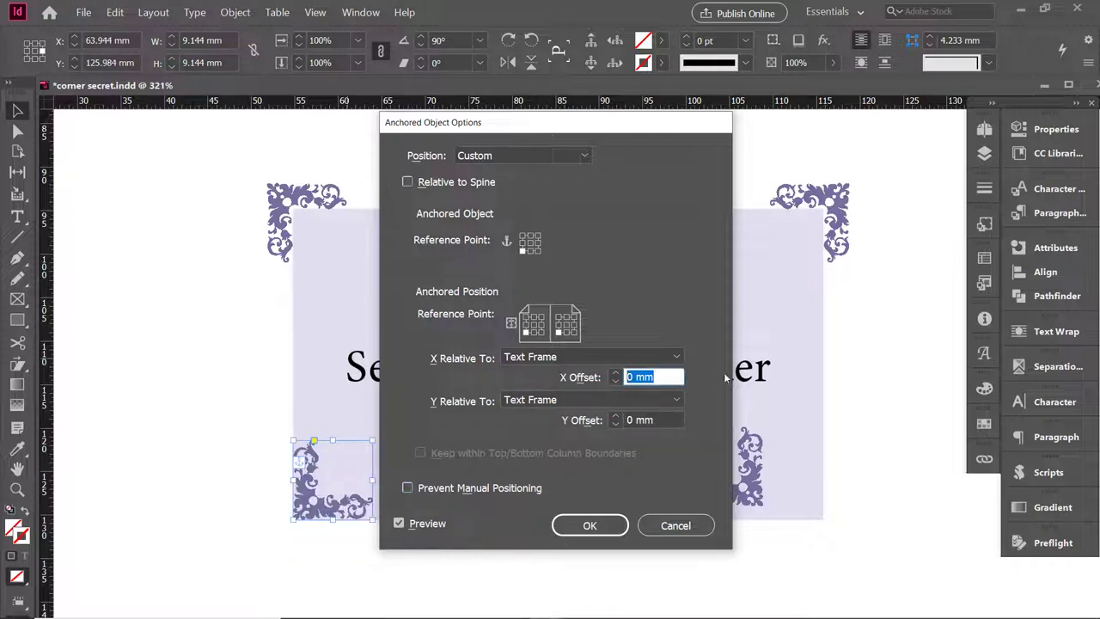
type("3")
key("Tab")
key("Tab")
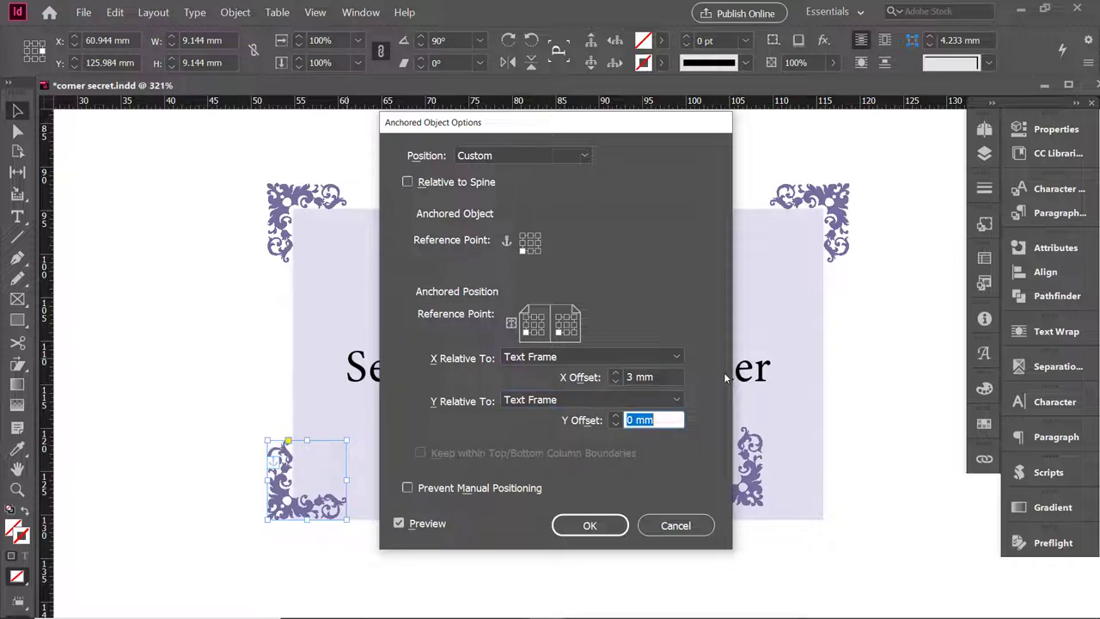
type("3")
key("Tab")
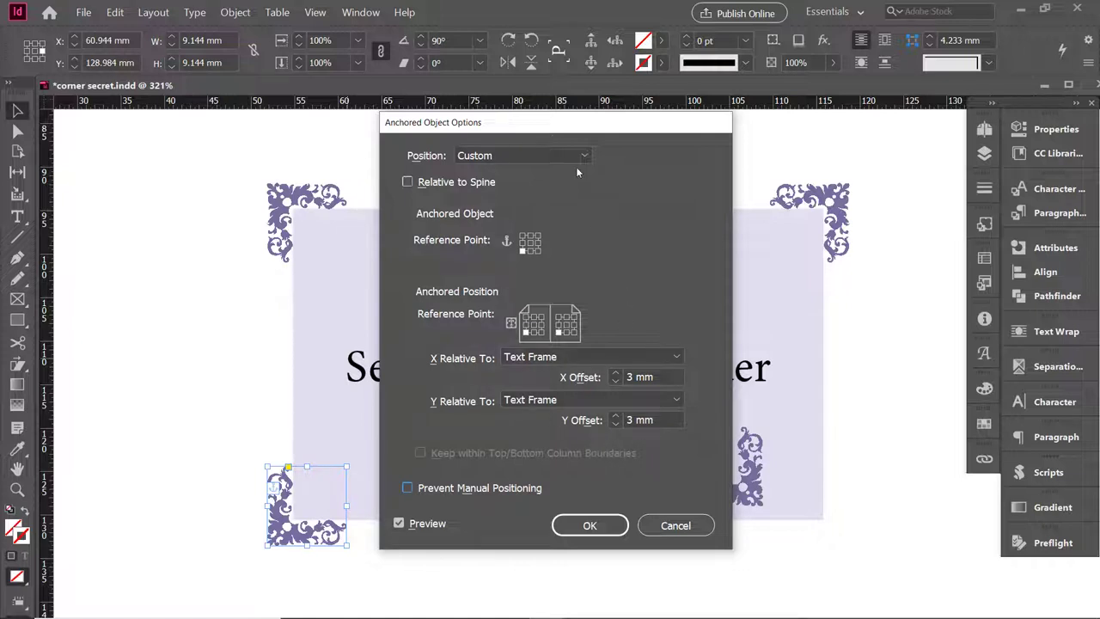
left_click_drag(575, 133, 589, 121)
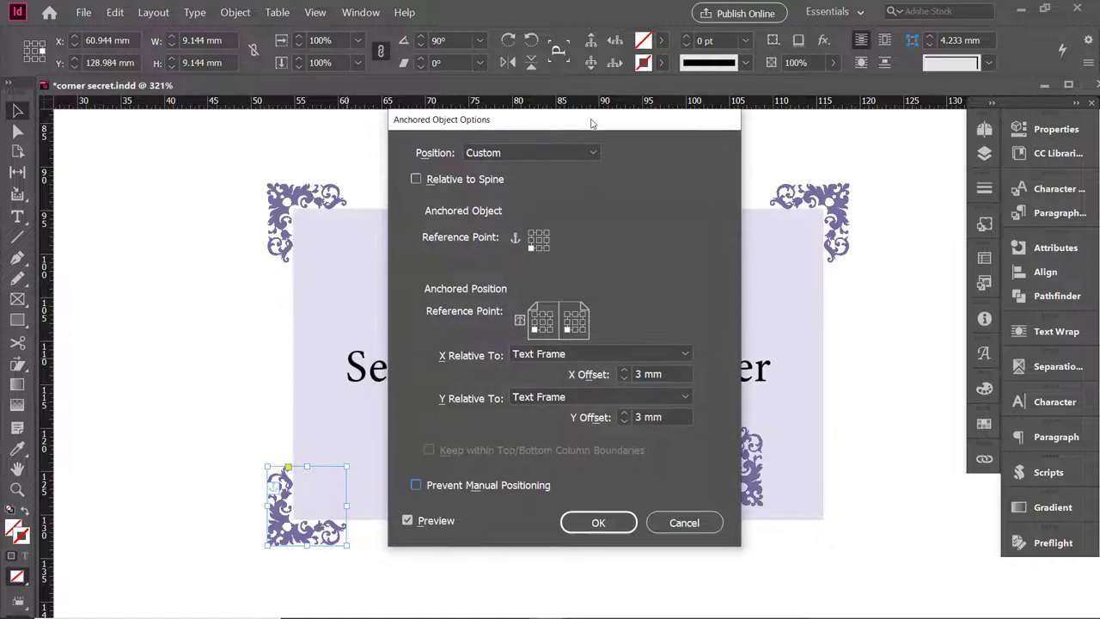
left_click(598, 523)
- Anchor the bottom-right ornament at the end of the text, with Y relative to Text Frame and the position reference point at bottom-right
left_click(749, 491)
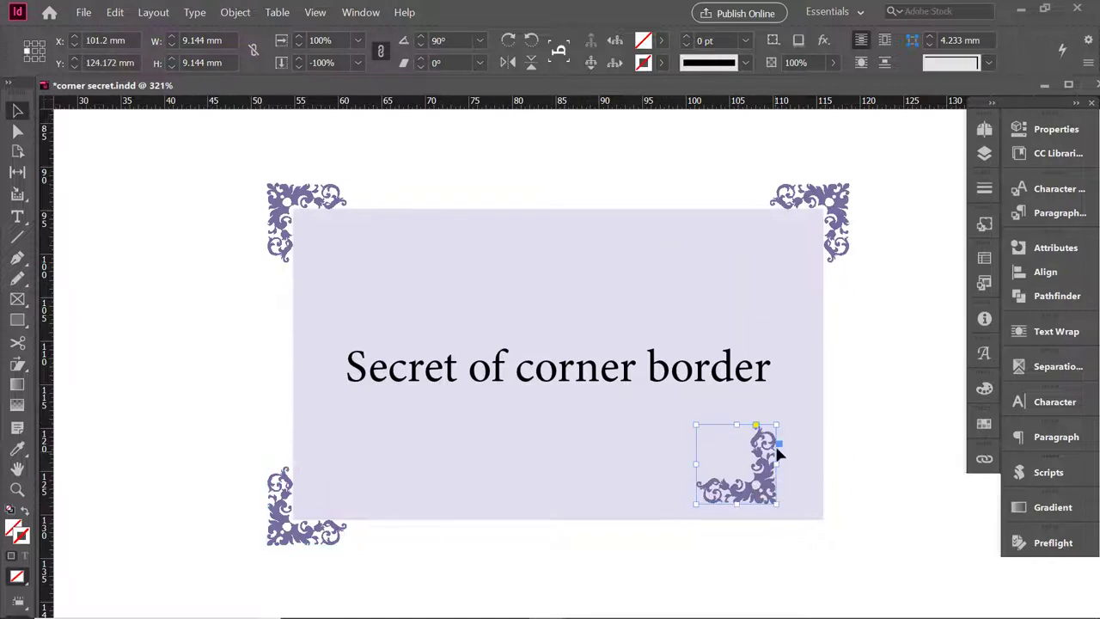
double_click(774, 376)
left_click(779, 443, "alt")
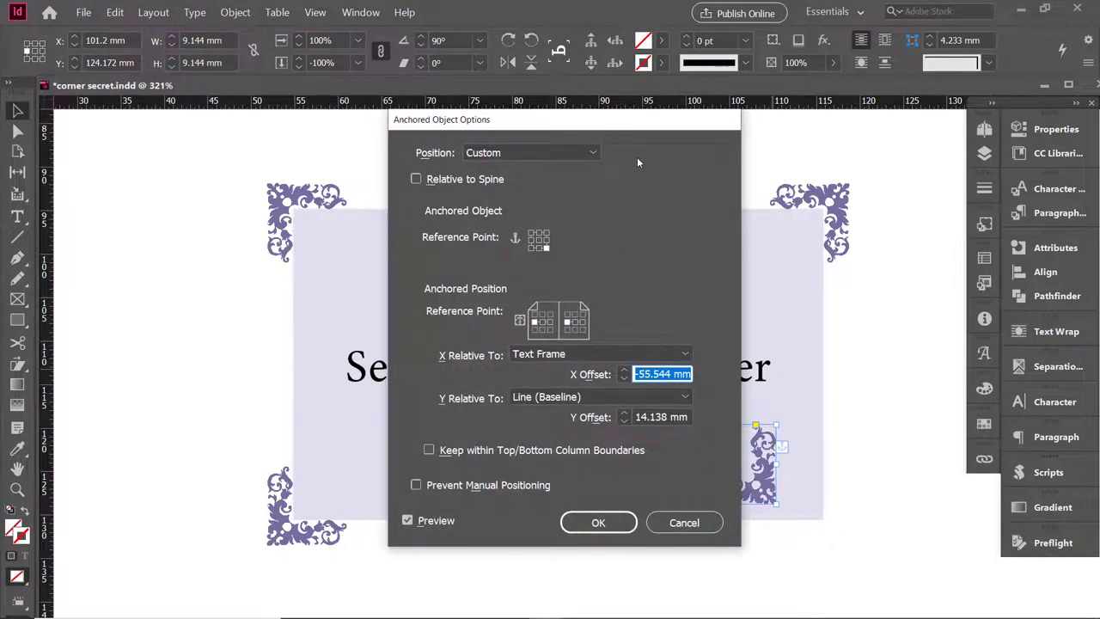
left_click(567, 396)
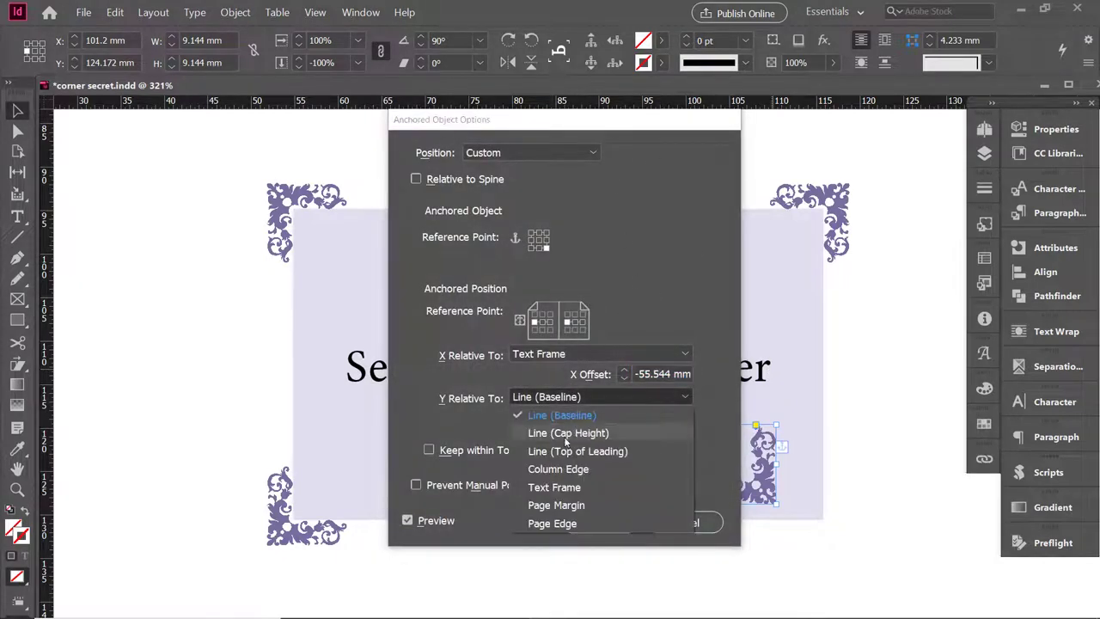
left_click(566, 487)
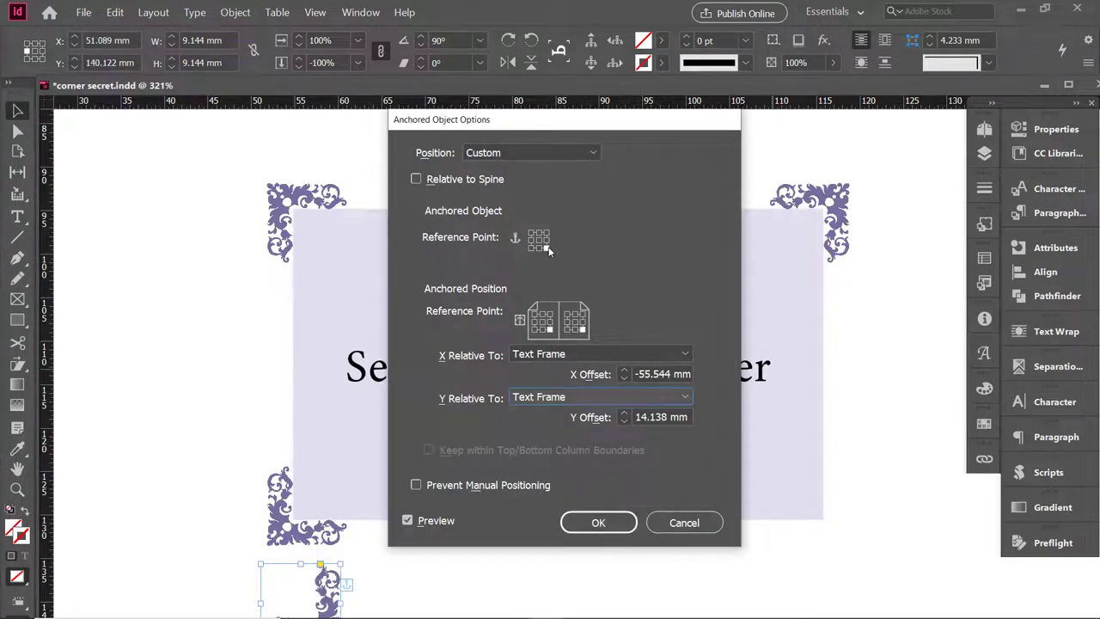
- Set the bottom-right ornament's X offset to -3 mm and its Y offset to 3 mm
triple_click(657, 371)
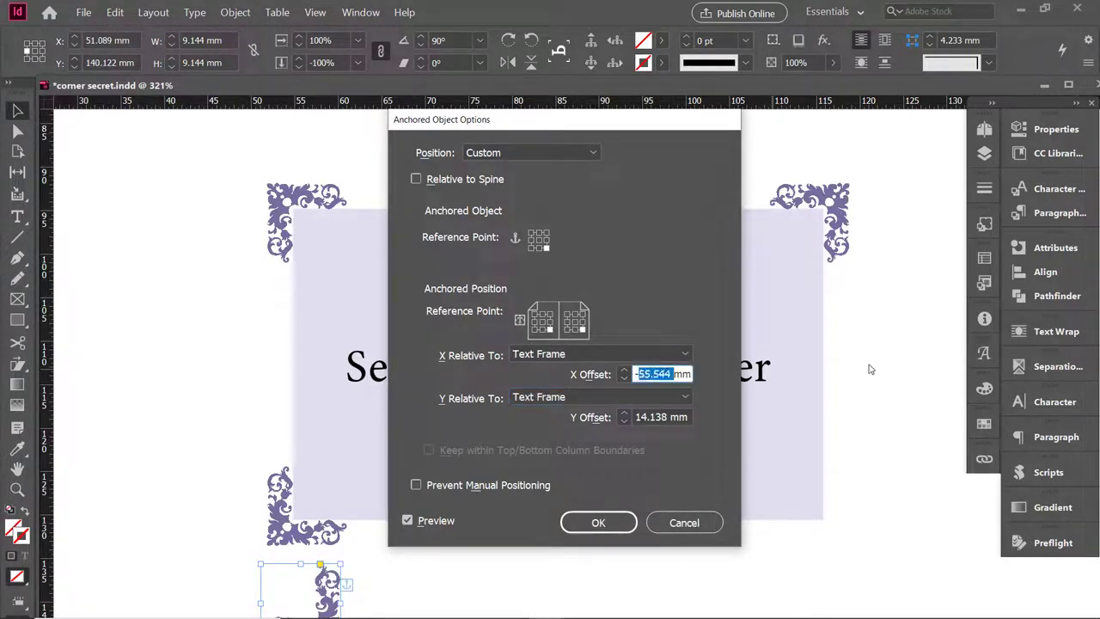
type("-3")
key("Tab")
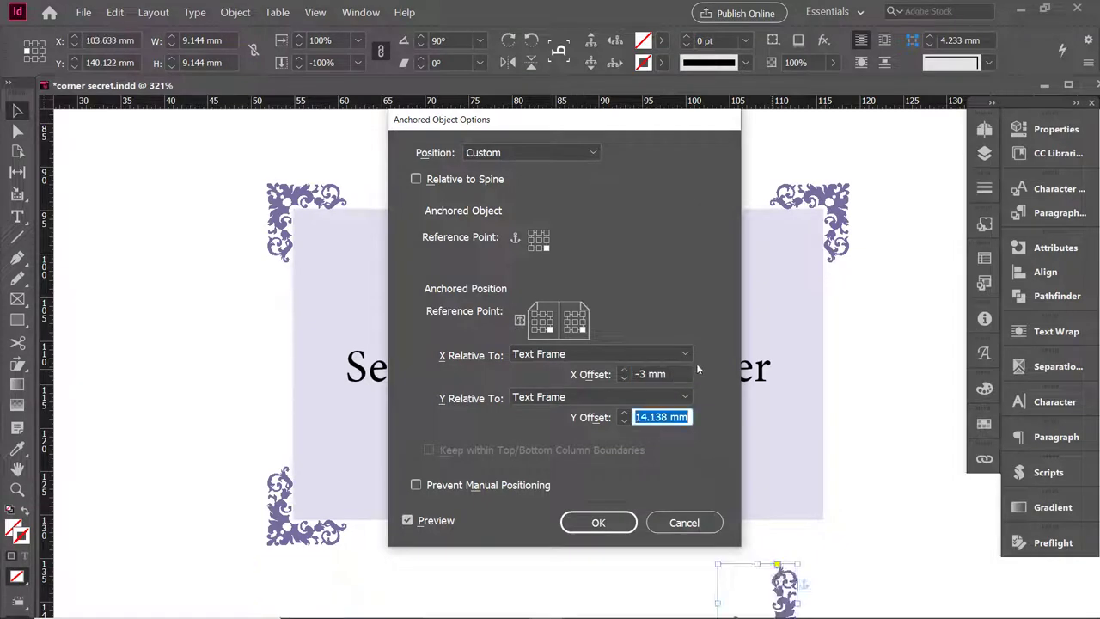
type("3")
key("Tab")
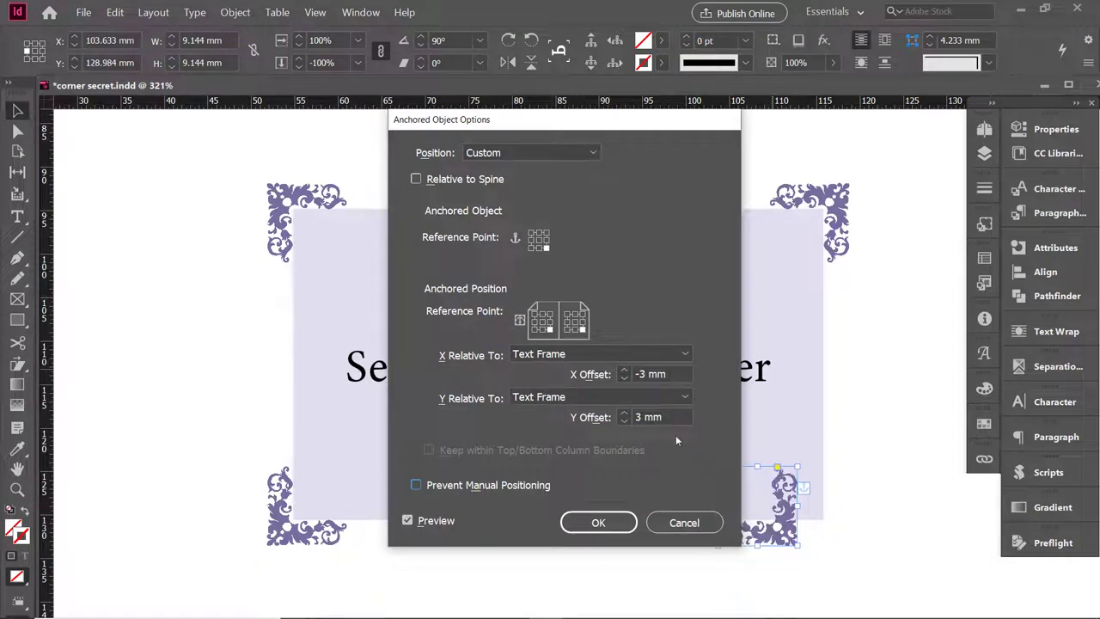
- Change the bottom-right ornament's X offset to 3 mm, apply the anchored object options and deselect the ornament
left_click_drag(669, 375, 586, 372)
type("3")
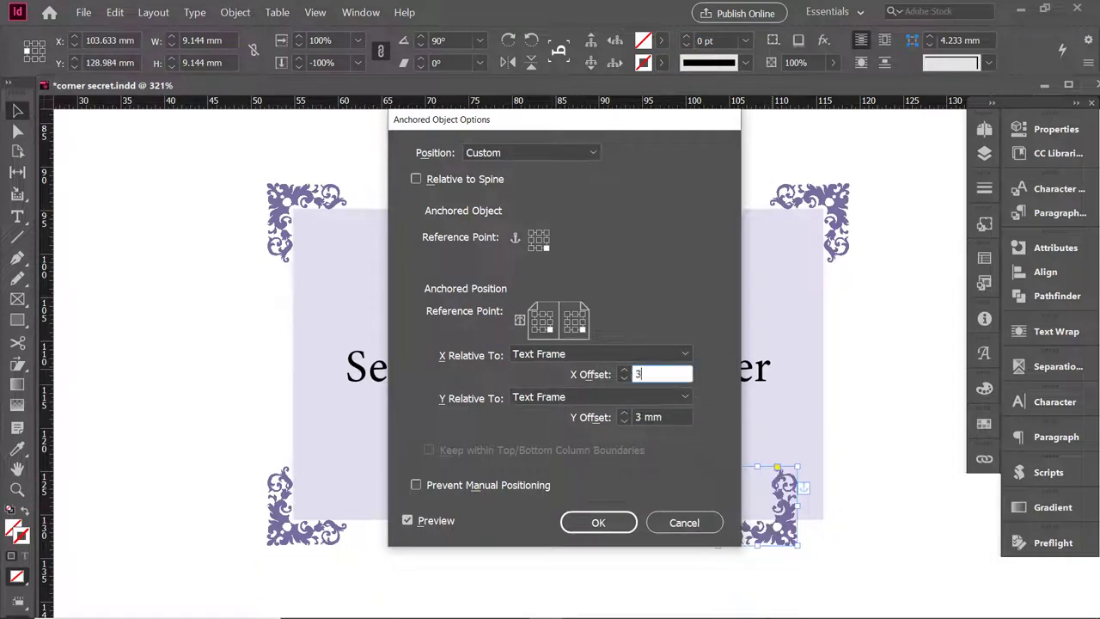
key("Tab")
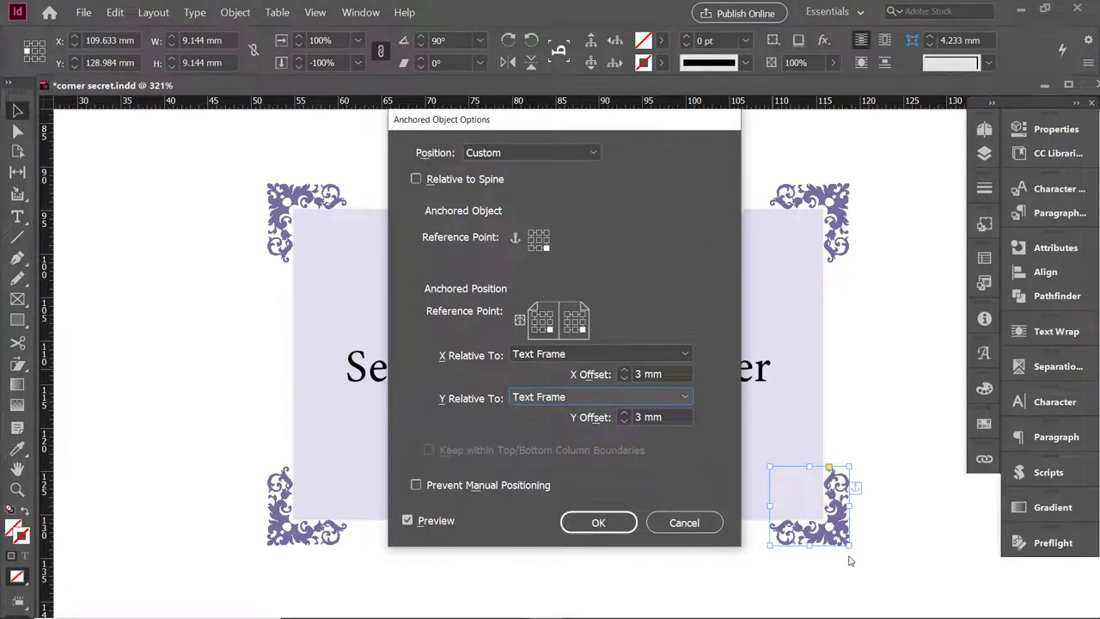
left_click(593, 523)
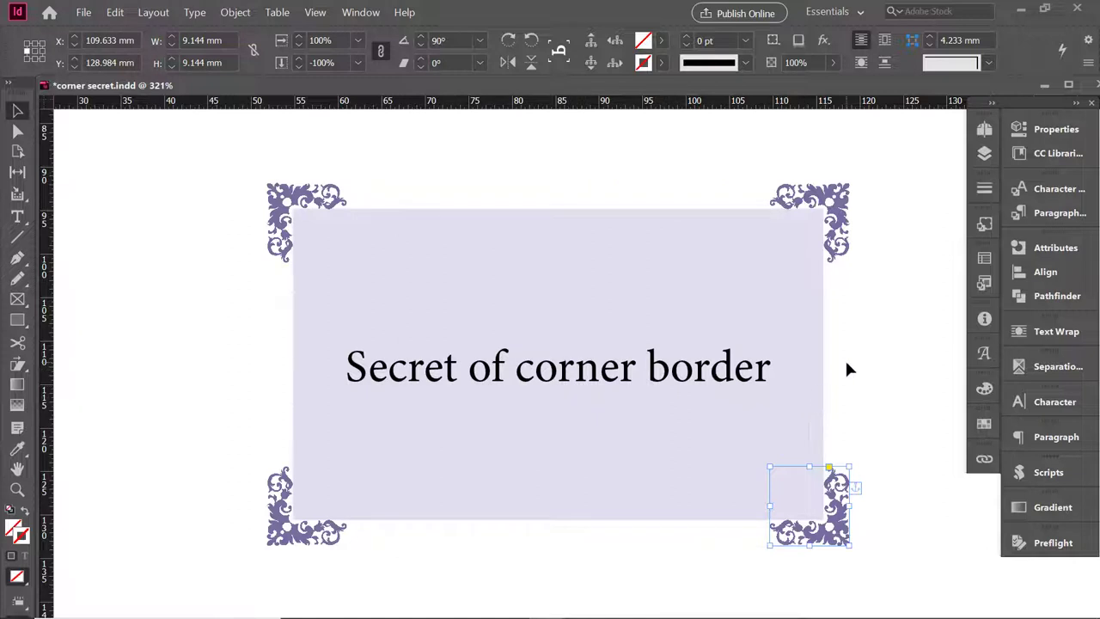
left_click(846, 368)
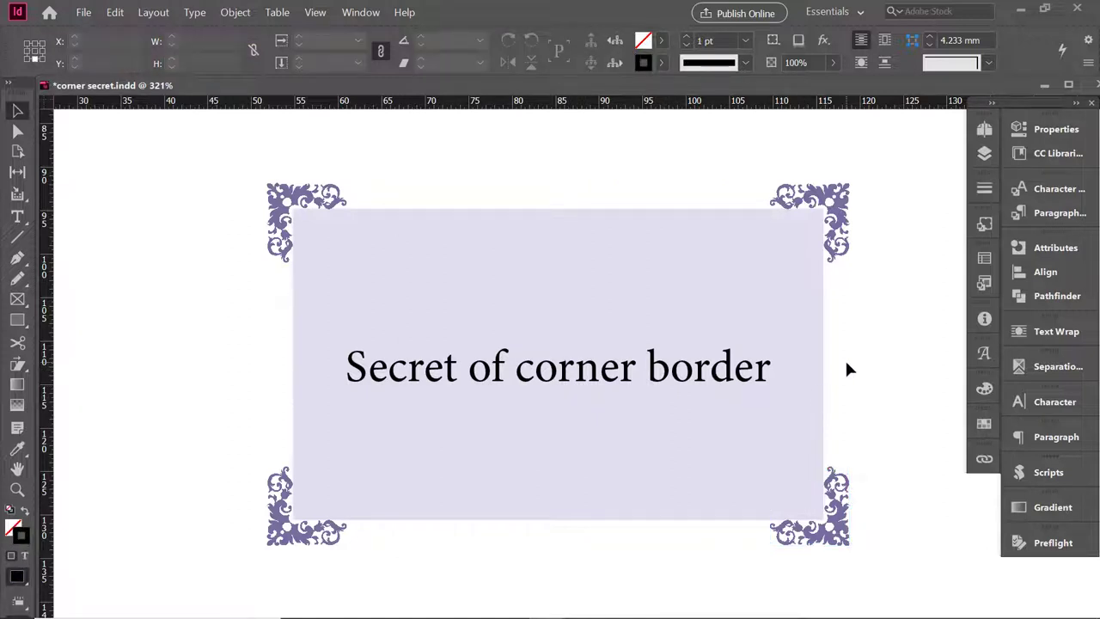
- Shrink the text frame to about 51.3 by 30.1 mm, and widen it evenly on both sides to about 70.7 mm
left_click(686, 326)
left_click_drag(822, 516, 738, 470)
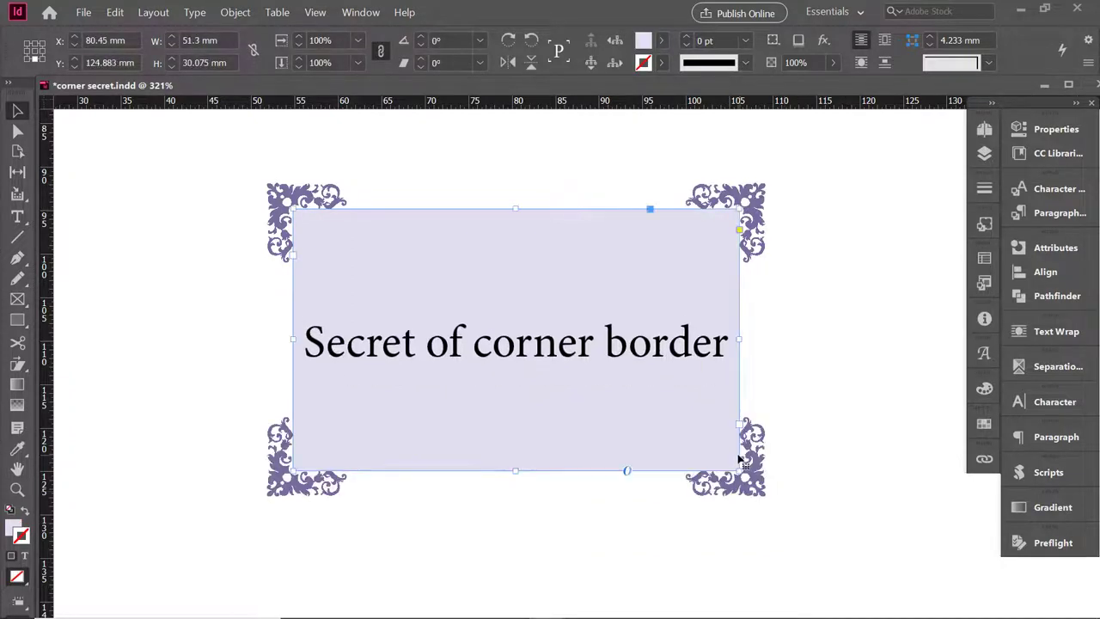
left_click_drag(739, 339, 812, 346)
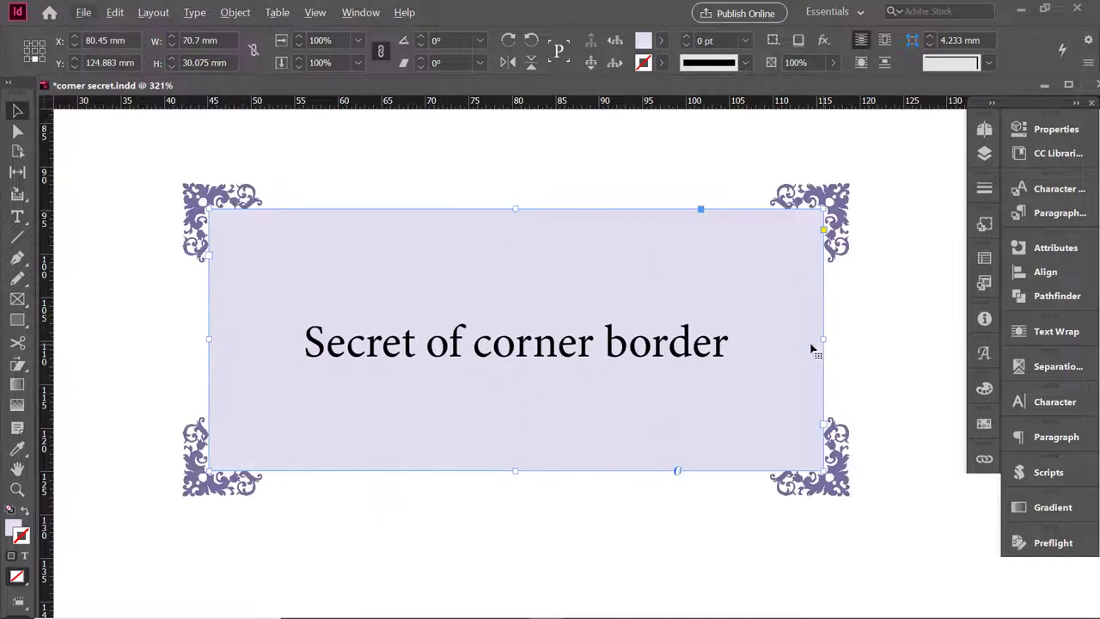
- Extend the text frame downward to a height of about 44.9 mm and deselect it
scroll(600, 277, "down", 2)
left_click_drag(528, 355, 540, 486)
key("ctrl+minus")
key("ctrl+minus")
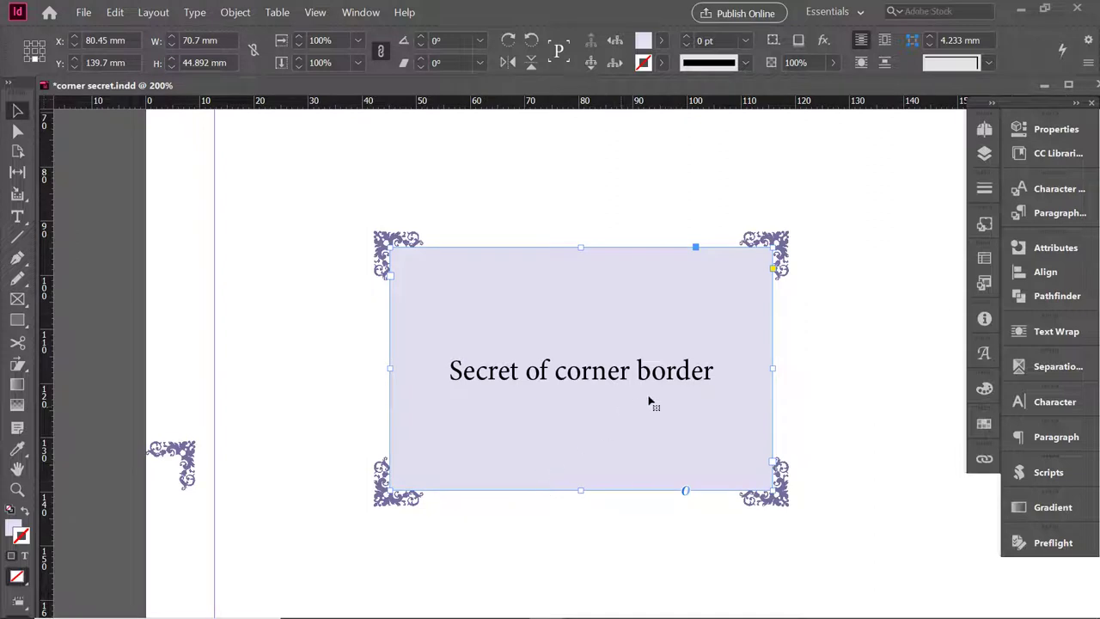
left_click(777, 376)
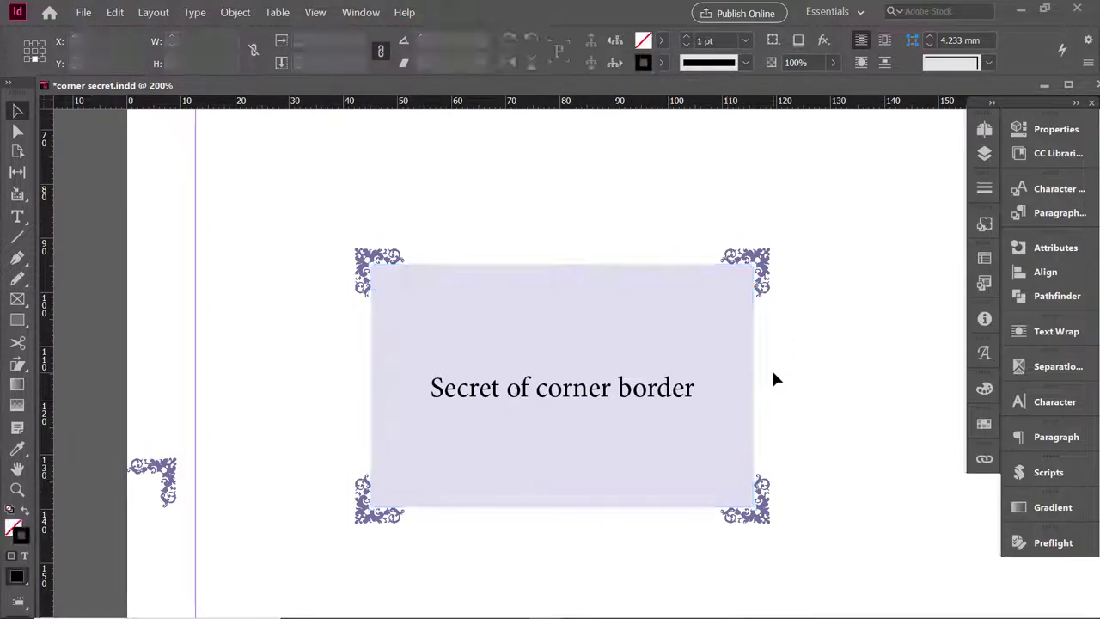